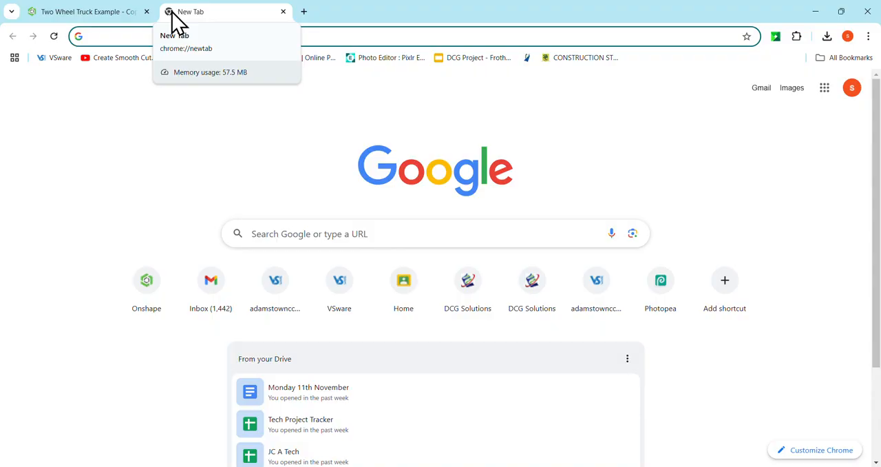
Step: Search Google for "irish silhouette" and show the image results
type("irish")
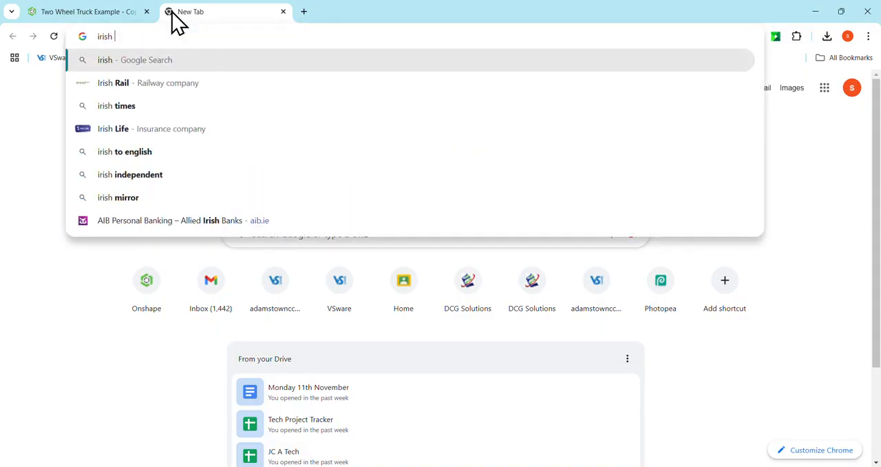
type(" silhouette")
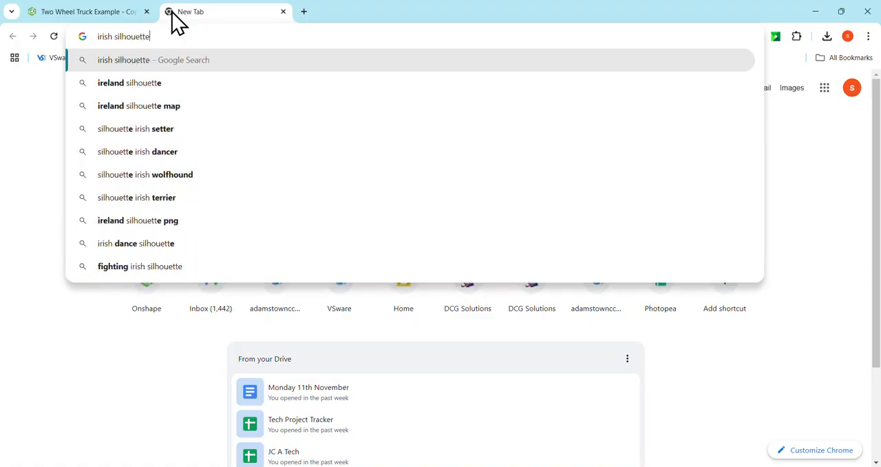
key("Return")
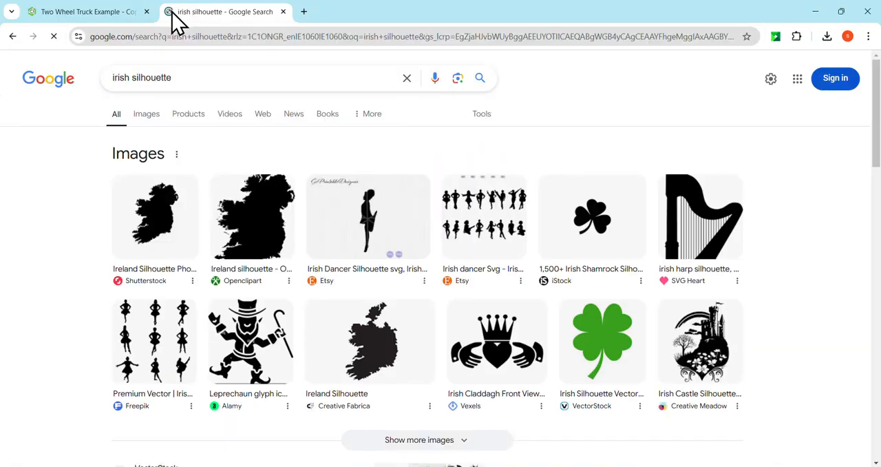
left_click(146, 115)
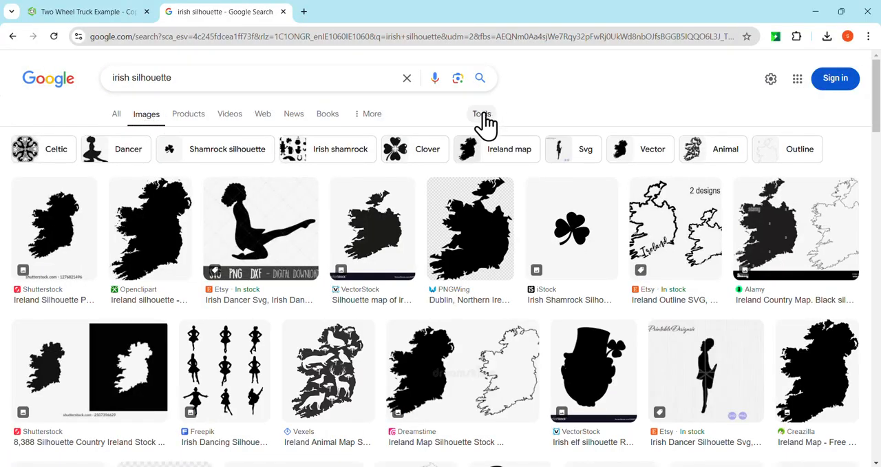
Step: Filter the image results to Large size and Transparent color
left_click(483, 116)
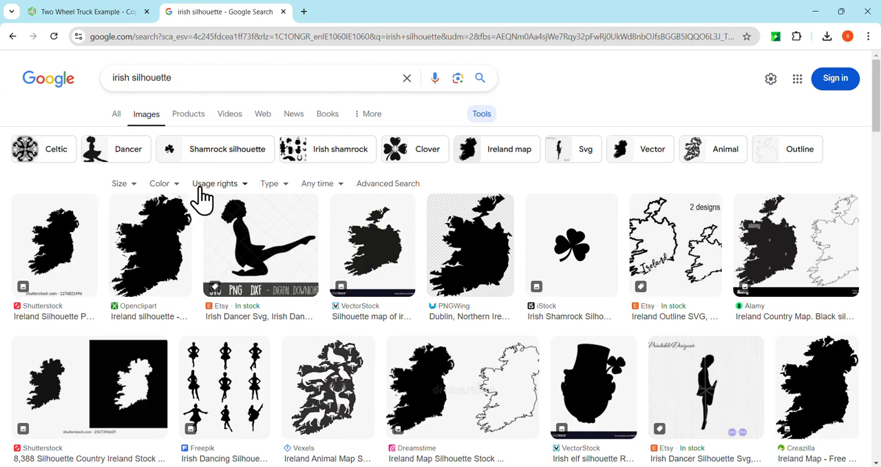
left_click(122, 186)
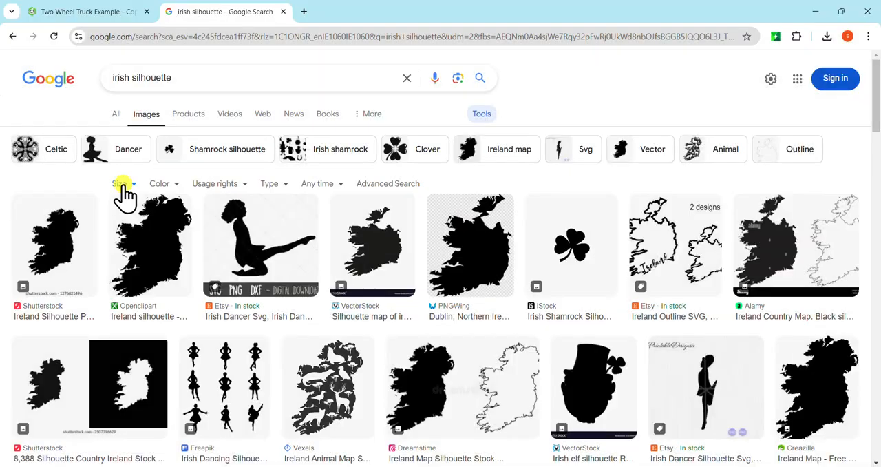
left_click(140, 219)
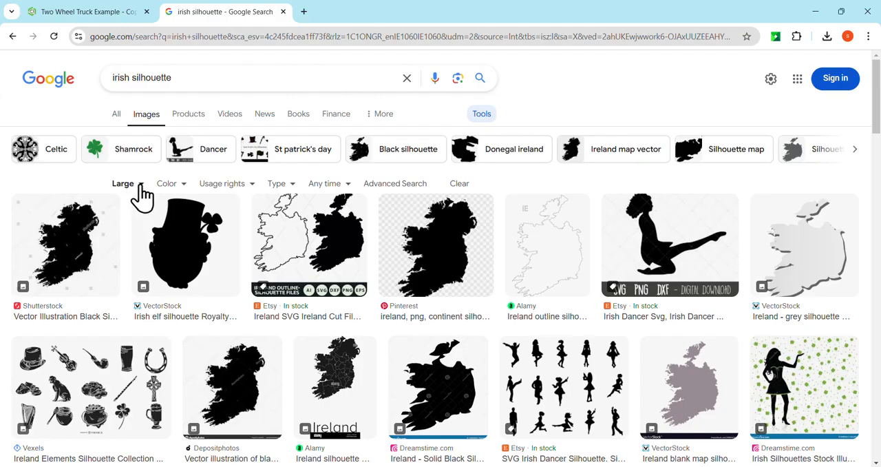
left_click(181, 186)
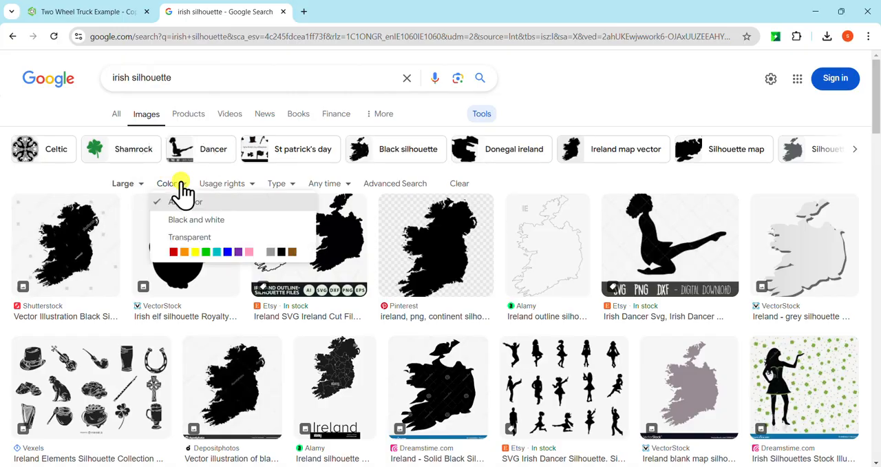
left_click(196, 241)
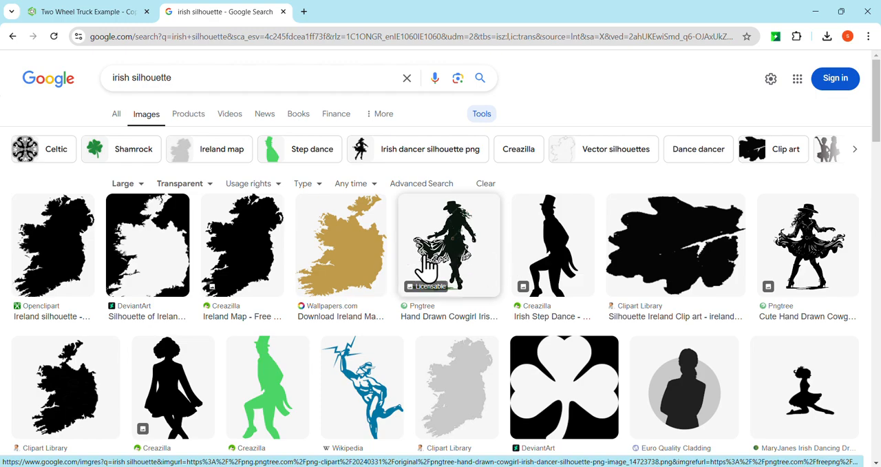
Step: Preview the Openclipart Ireland silhouette from the filtered image results
left_click(77, 252)
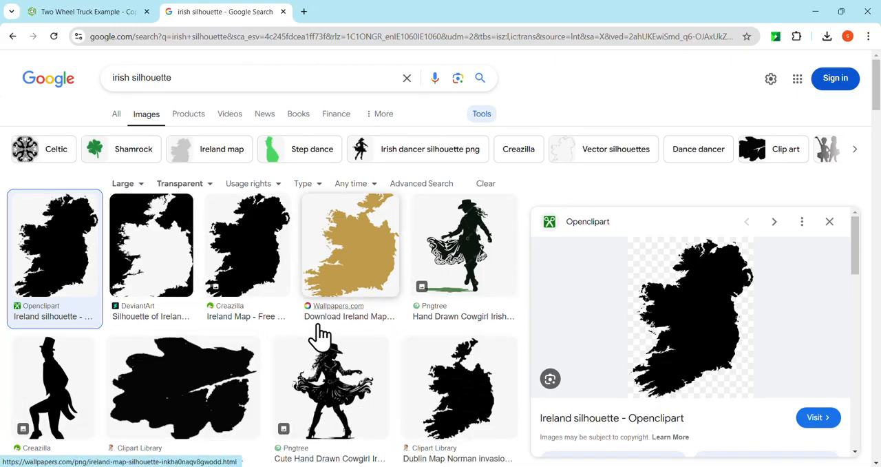
scroll(318, 337, "down", 1)
scroll(325, 337, "up", 2)
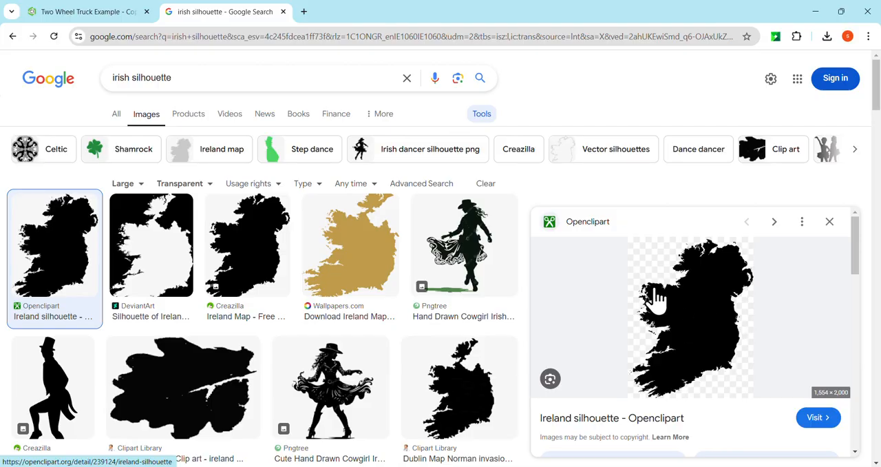
Step: Load Photopea in a new browser tab and open the previewed Openclipart Ireland silhouette in it as a new document
left_click(305, 13)
type("p")
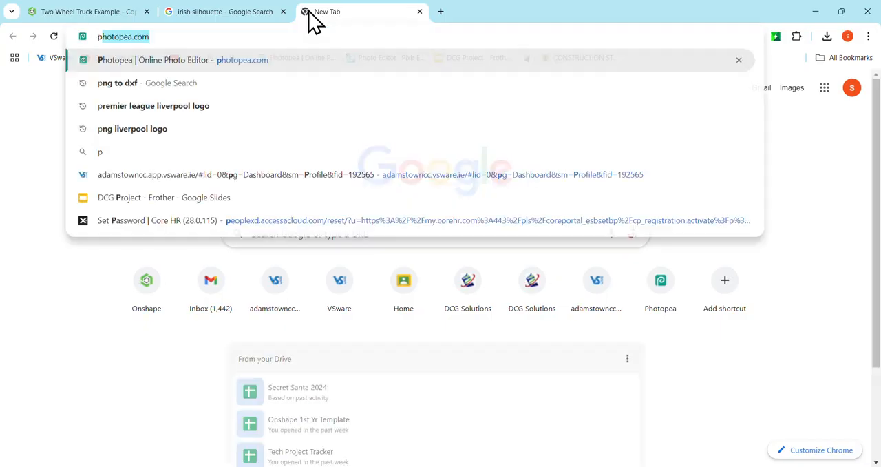
type("hotopea")
key("Return")
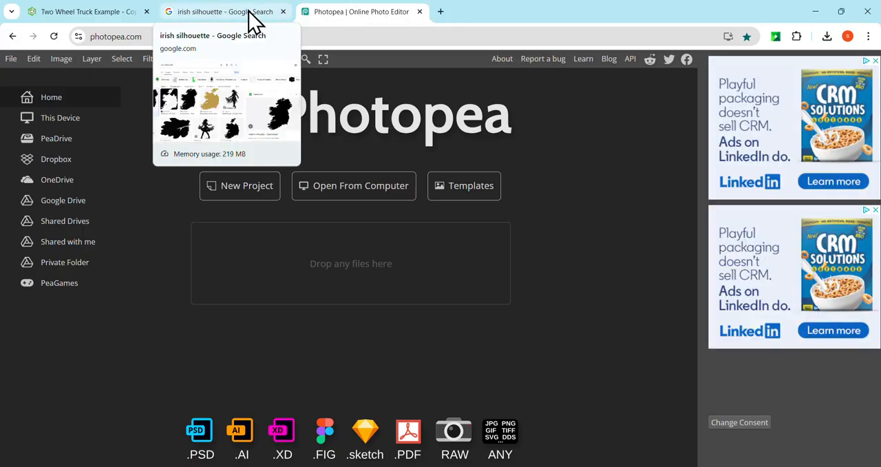
left_click(254, 20)
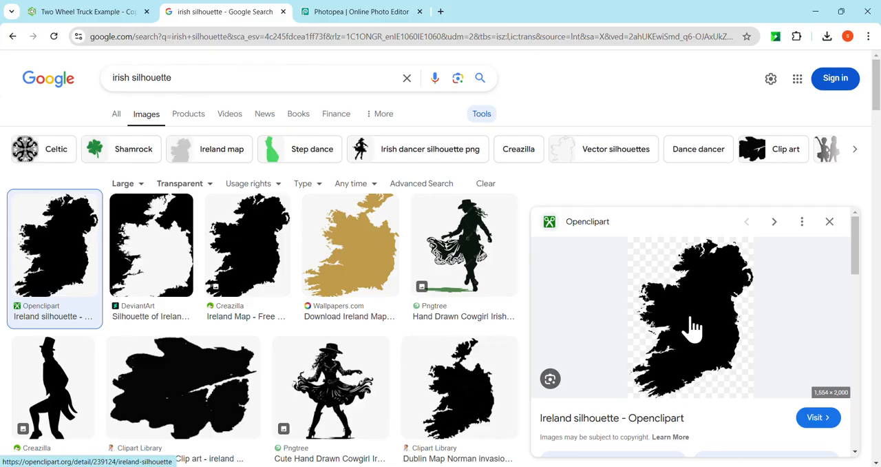
left_click_drag(696, 330, 348, 256)
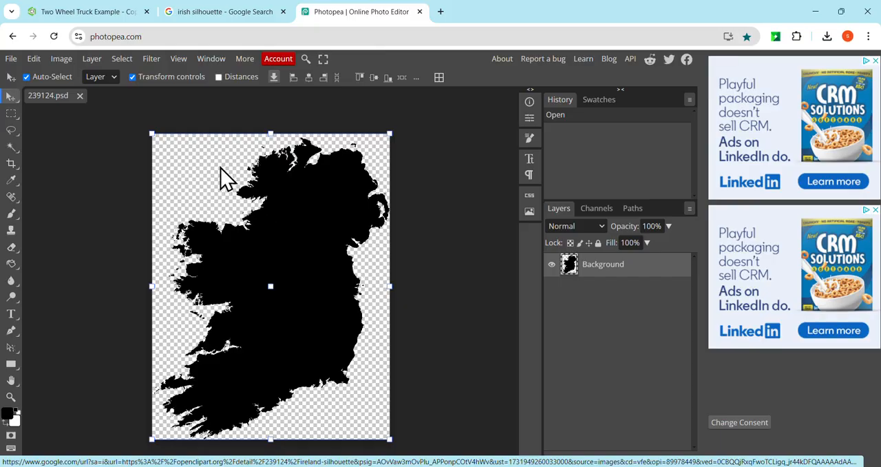
Step: Open Vectorize Bitmap for the Ireland silhouette
left_click(61, 60)
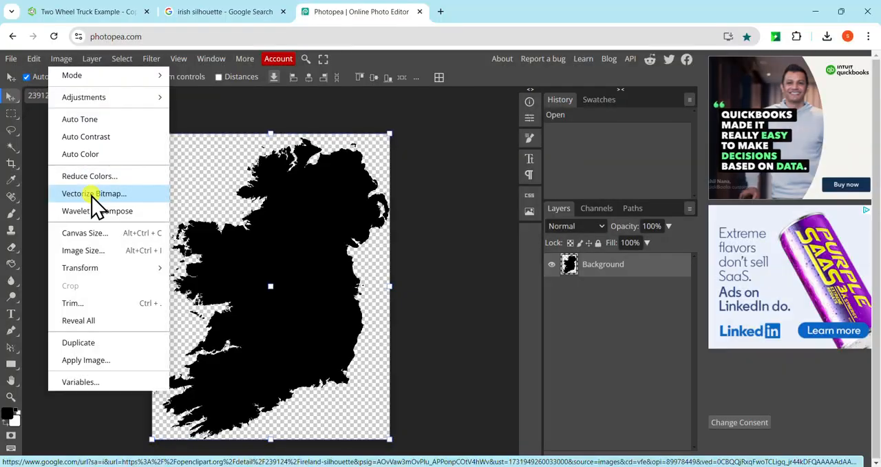
left_click(93, 193)
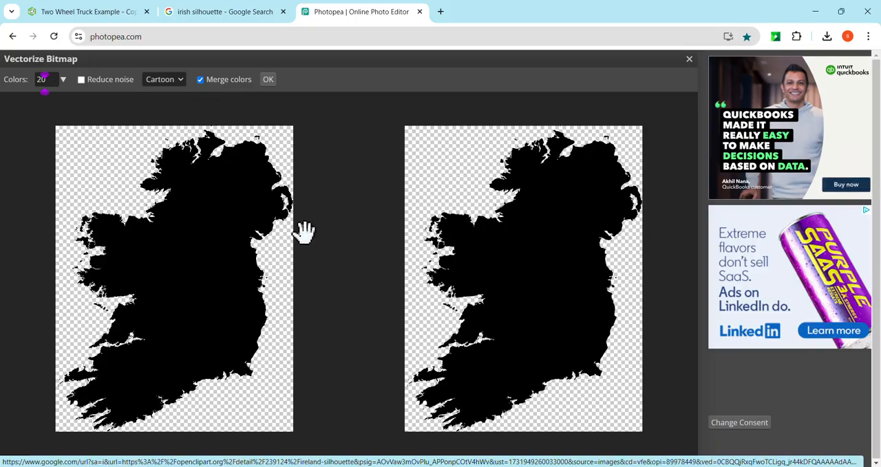
Step: Examine the coastline up close, comparing the original pixel edges with the vectorized preview
scroll(502, 236, "up", 2)
scroll(483, 165, "up", 3)
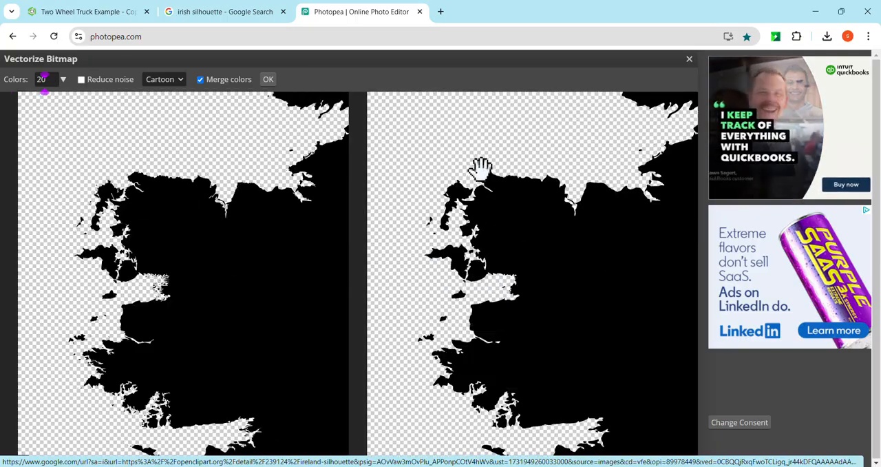
scroll(496, 168, "up", 5)
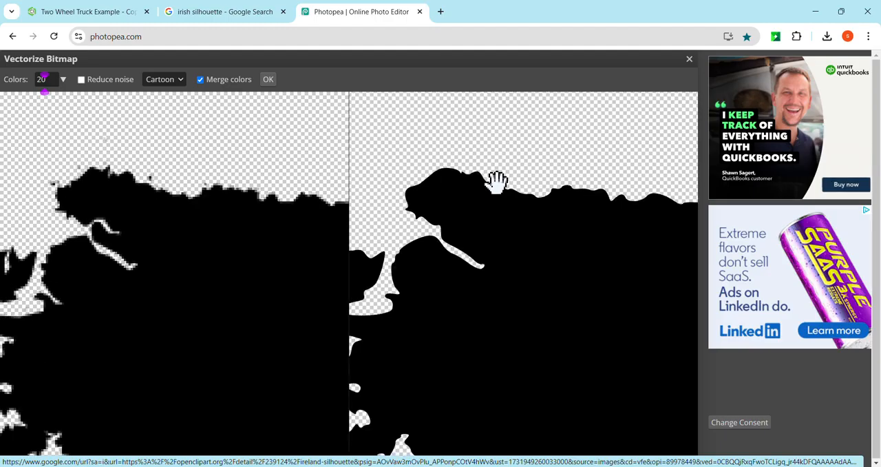
scroll(495, 181, "up", 2)
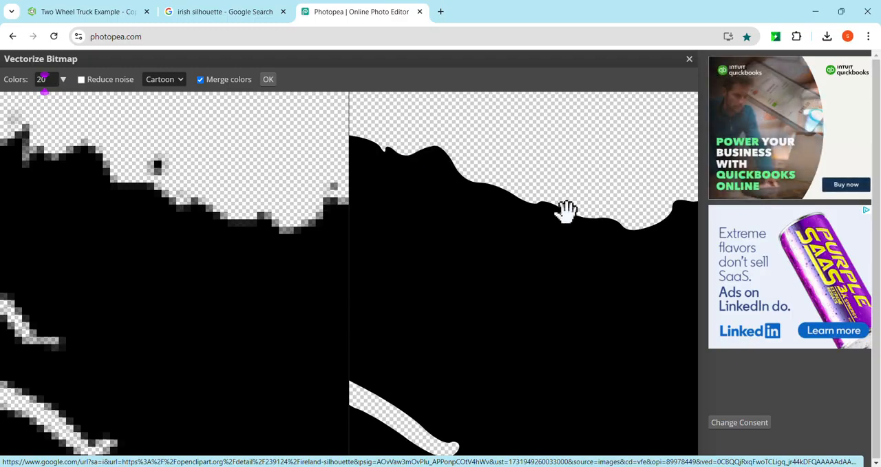
scroll(561, 212, "down", 1)
scroll(561, 212, "down", 1)
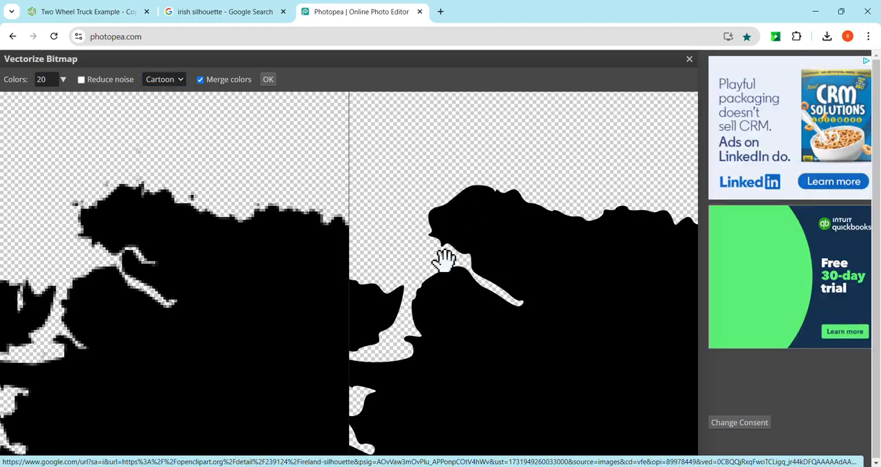
left_click_drag(444, 259, 592, 256)
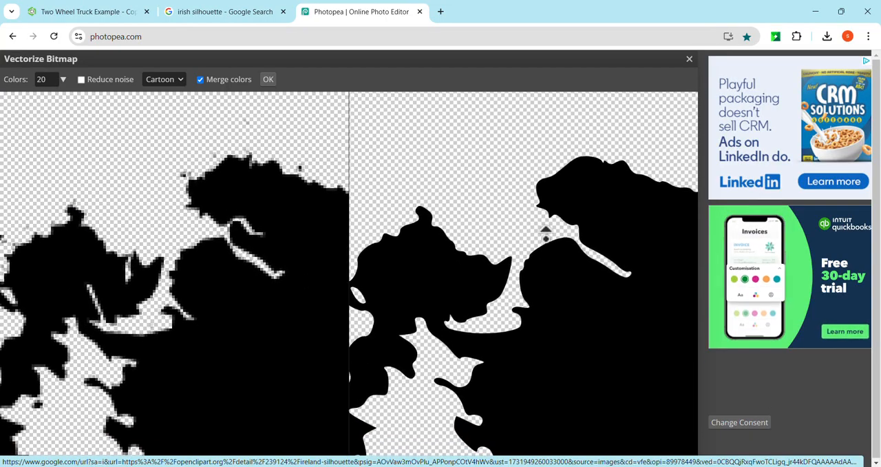
scroll(545, 234, "down", 5)
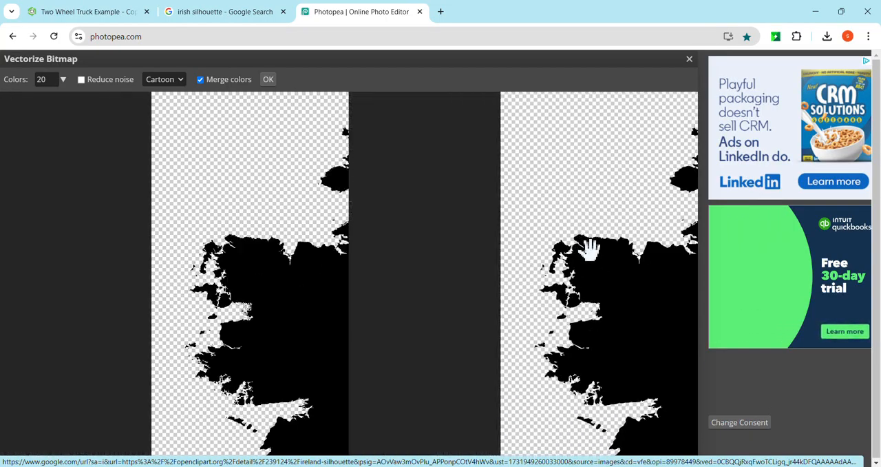
scroll(591, 249, "down", 4)
scroll(516, 237, "down", 2)
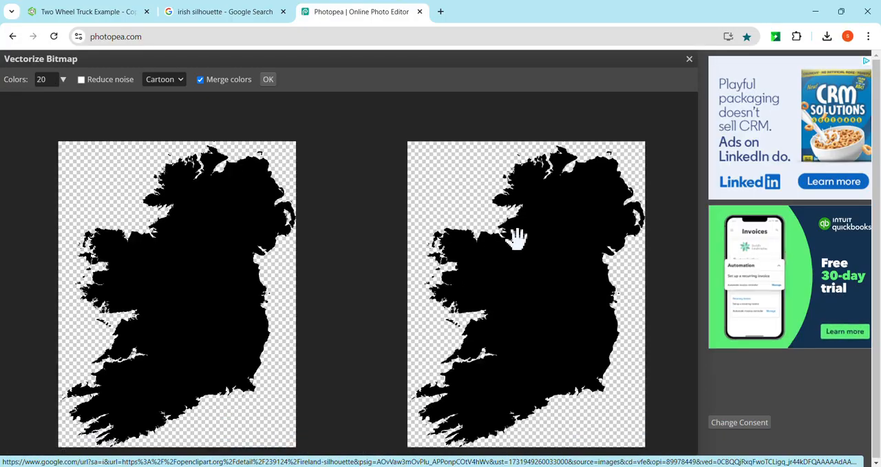
left_click_drag(496, 255, 504, 242)
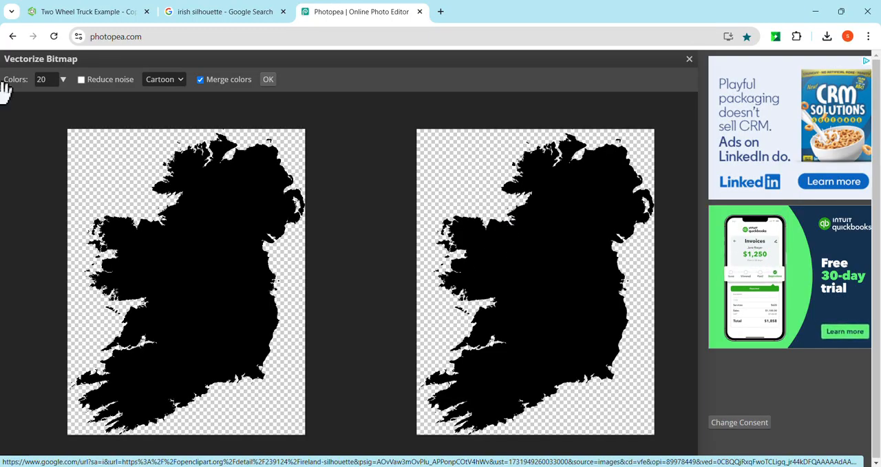
Step: Set the vectorization to 2 colors, check the coastline in the preview, and apply it to the silhouette
double_click(49, 77)
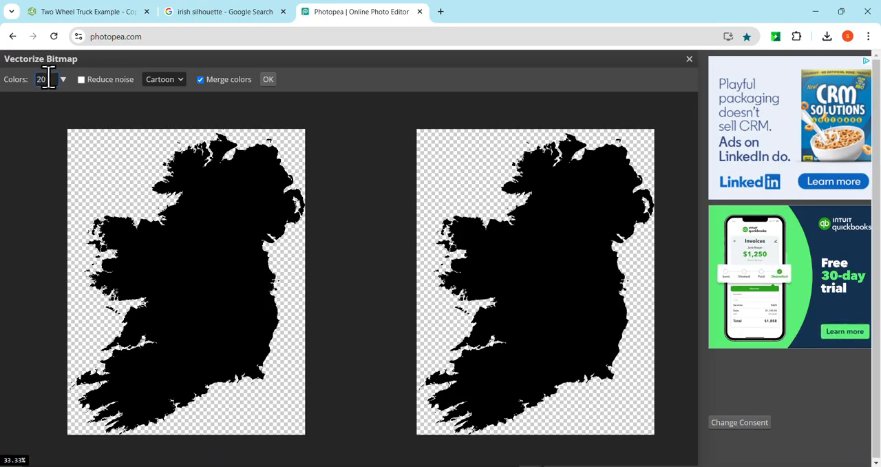
double_click(47, 77)
type("2")
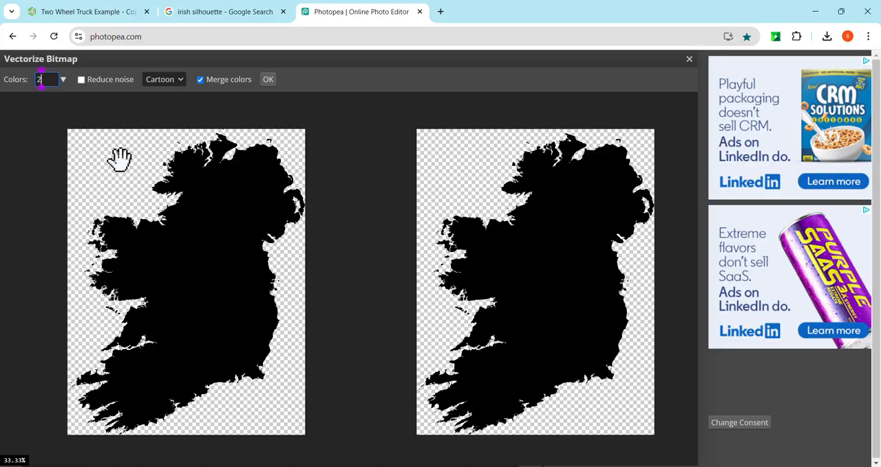
scroll(182, 154, "up", 1)
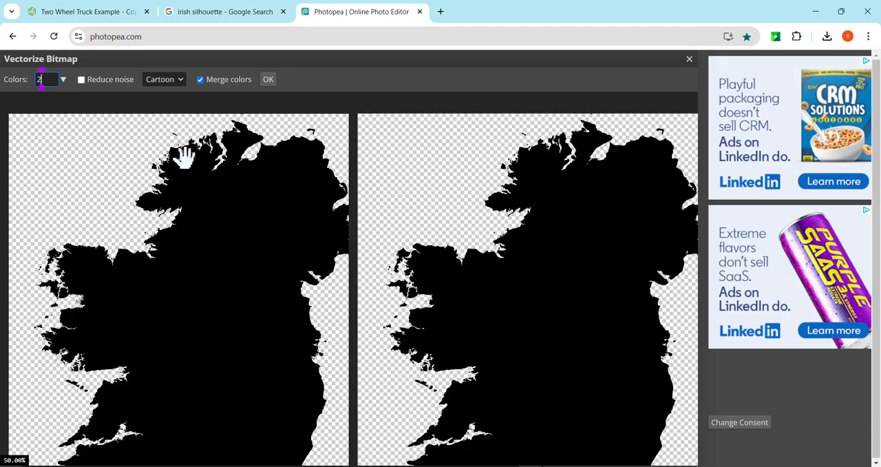
scroll(185, 156, "up", 9)
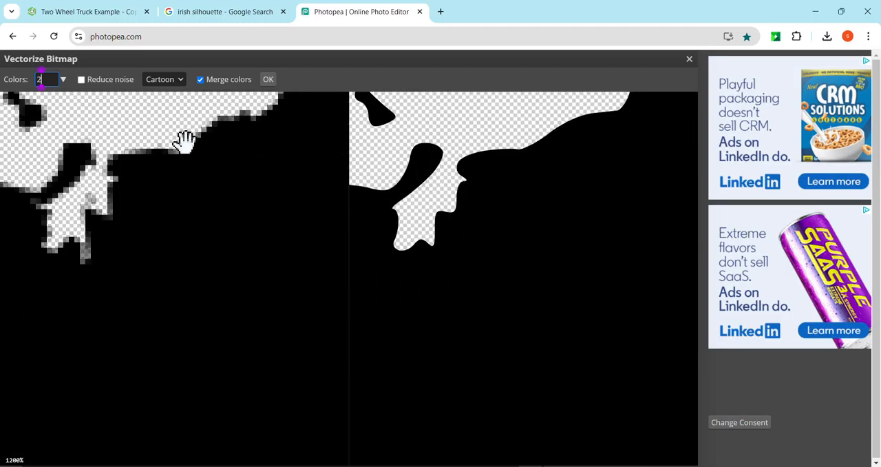
scroll(181, 146, "down", 3)
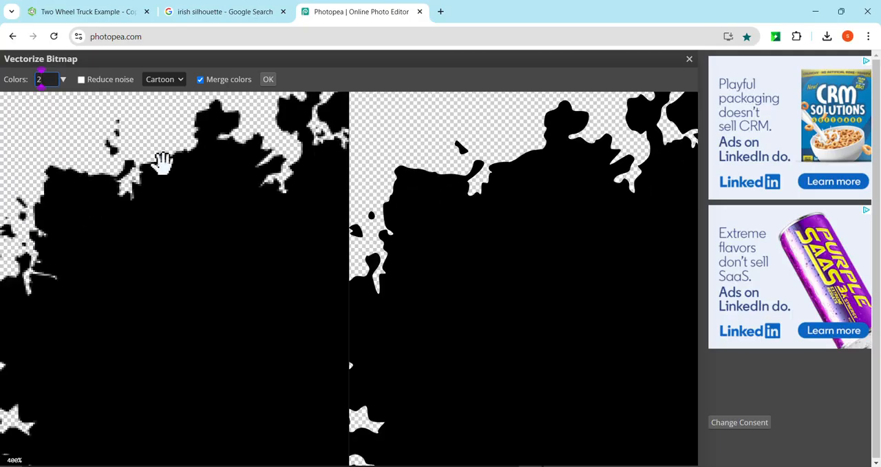
scroll(163, 162, "down", 2)
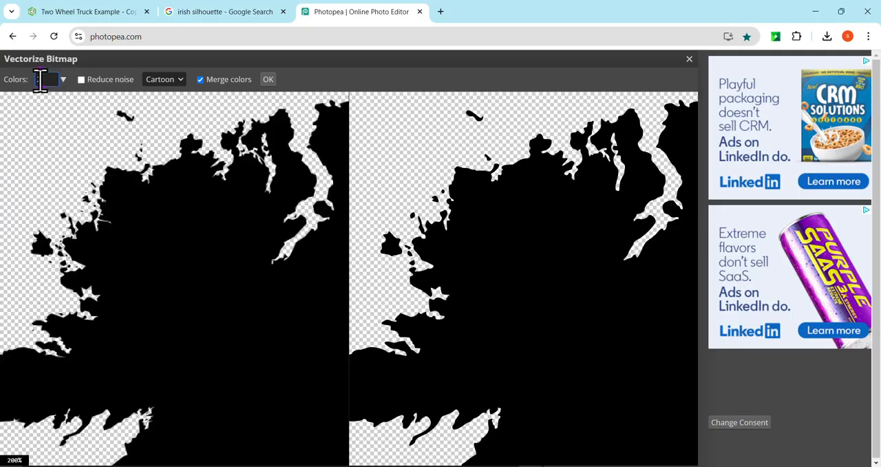
double_click(43, 79)
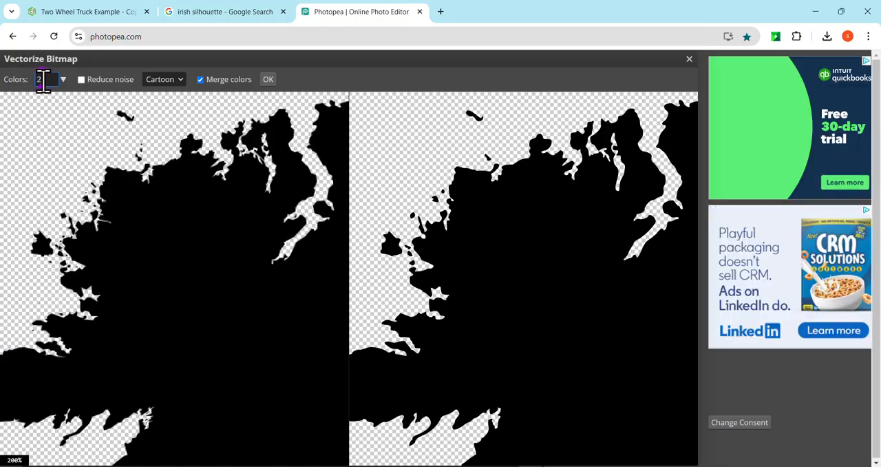
left_click(268, 79)
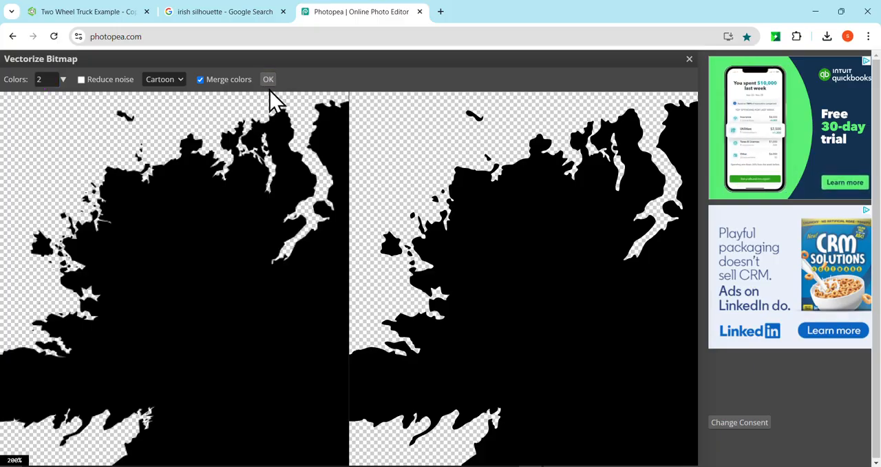
left_click(268, 80)
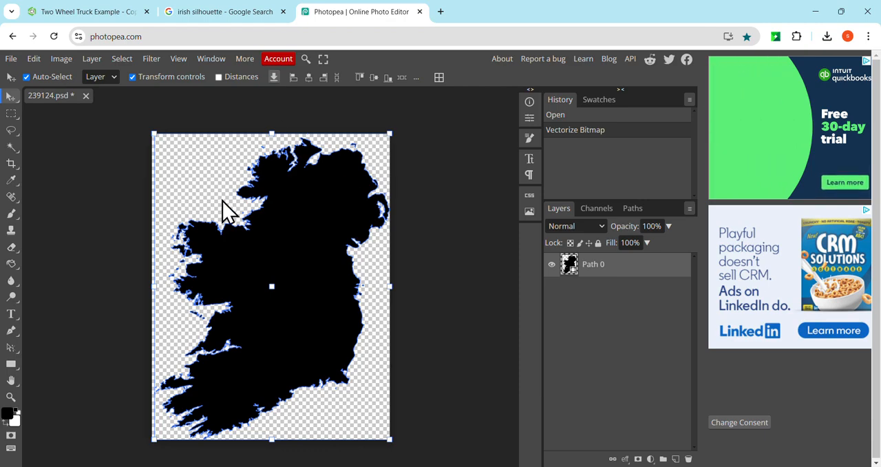
Step: Hide the vectorized silhouette's layer to view only its path outline
left_click(552, 265)
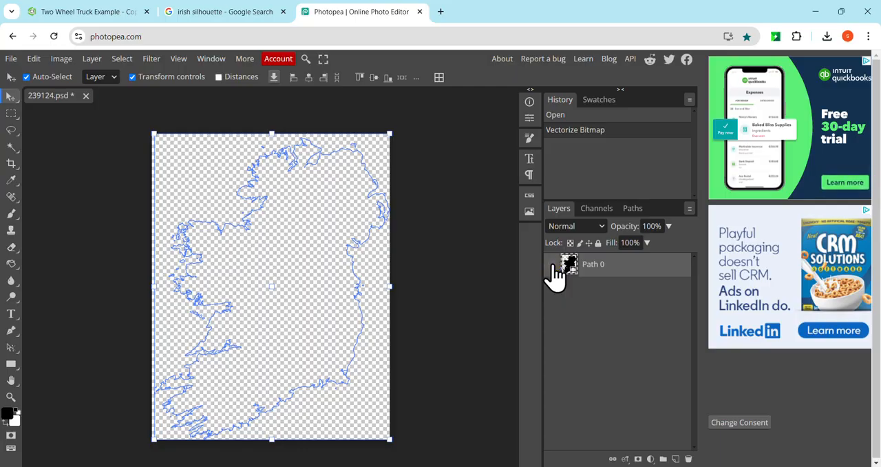
Step: Make the silhouette's layer visible again and open the SVG export settings for the image
left_click(552, 265)
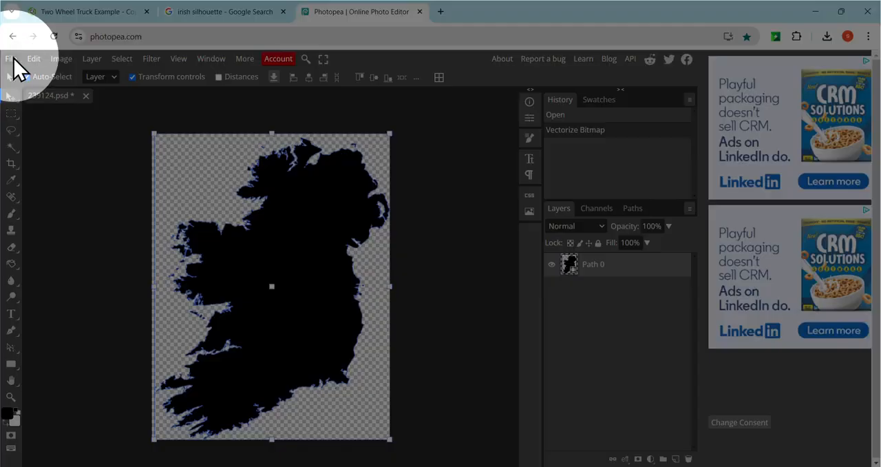
left_click(11, 59)
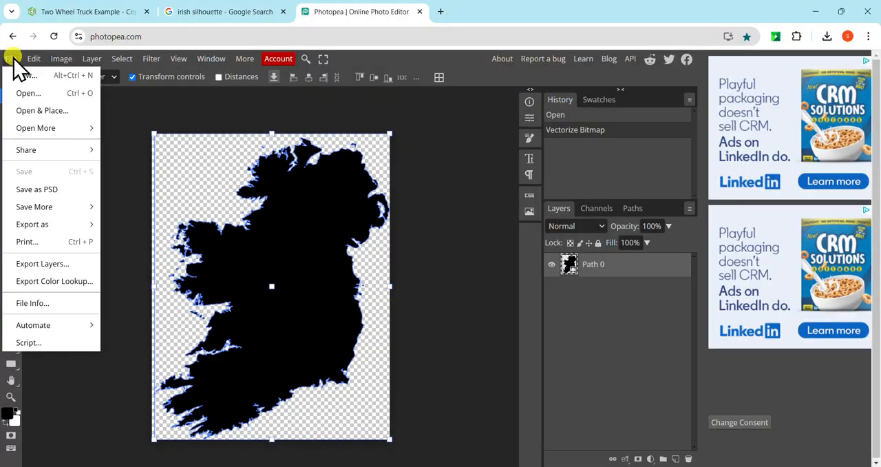
mouse_move(42, 230)
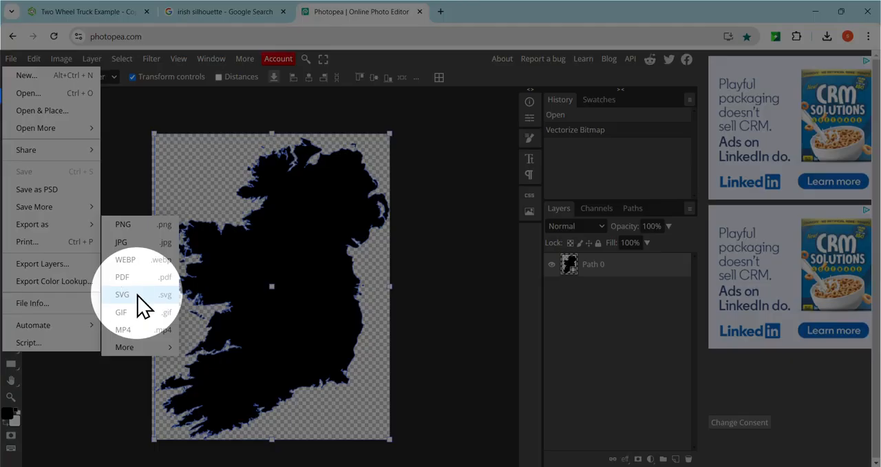
mouse_move(146, 348)
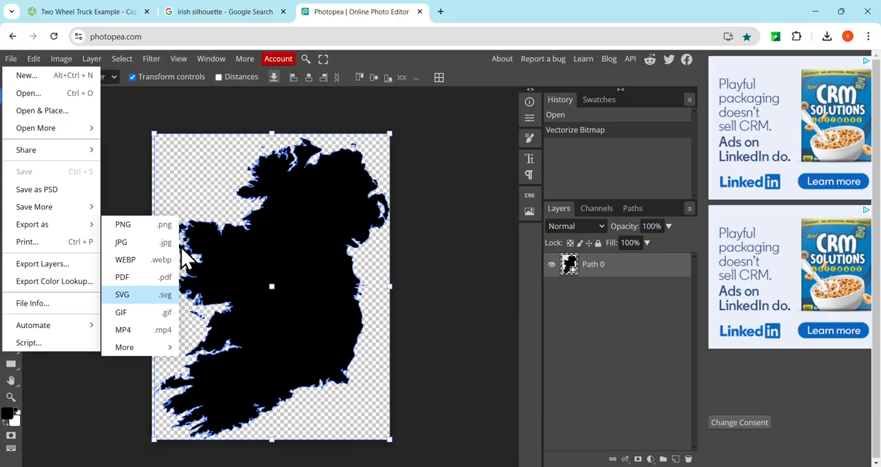
left_click(141, 294)
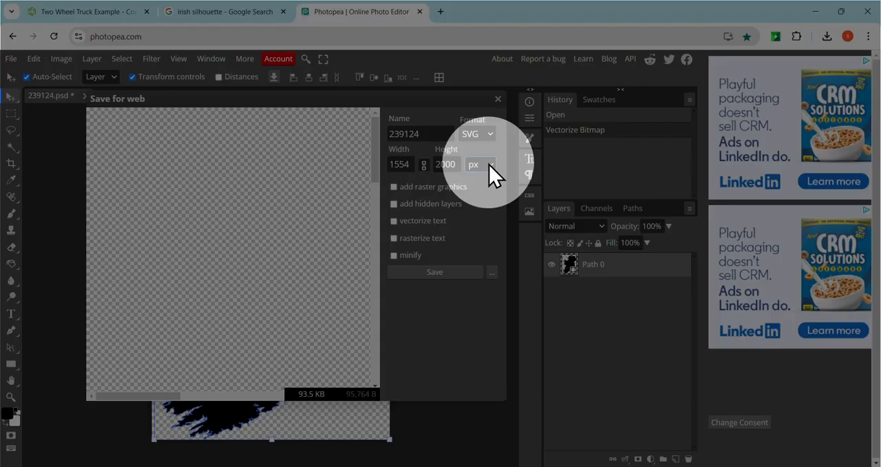
Step: Set the export units to millimetres and the width to 10 mm, and save the SVG
left_click(489, 164)
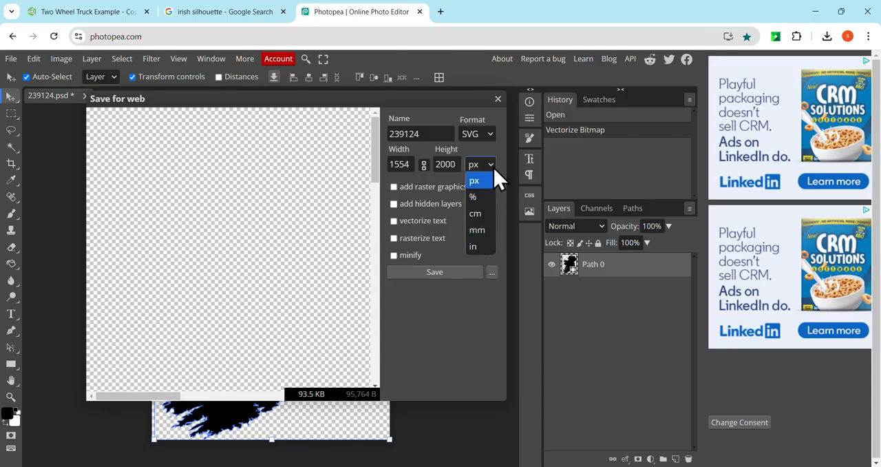
left_click(480, 230)
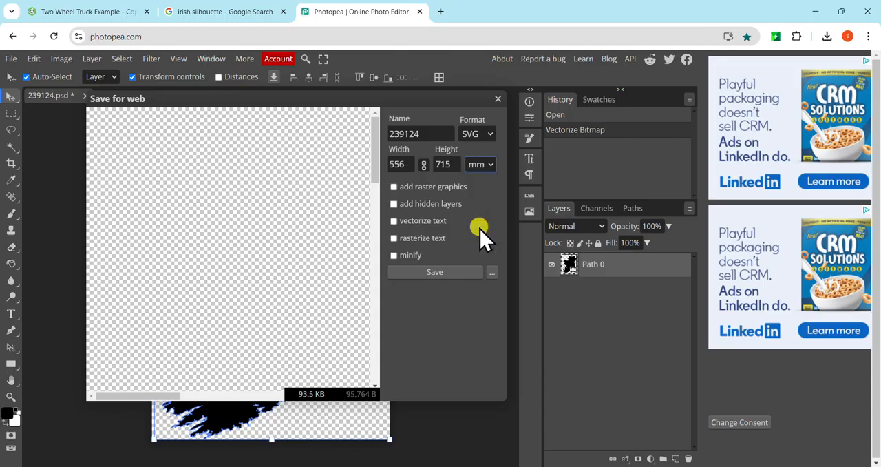
double_click(411, 166)
type("10")
left_click(486, 182)
left_click(368, 206)
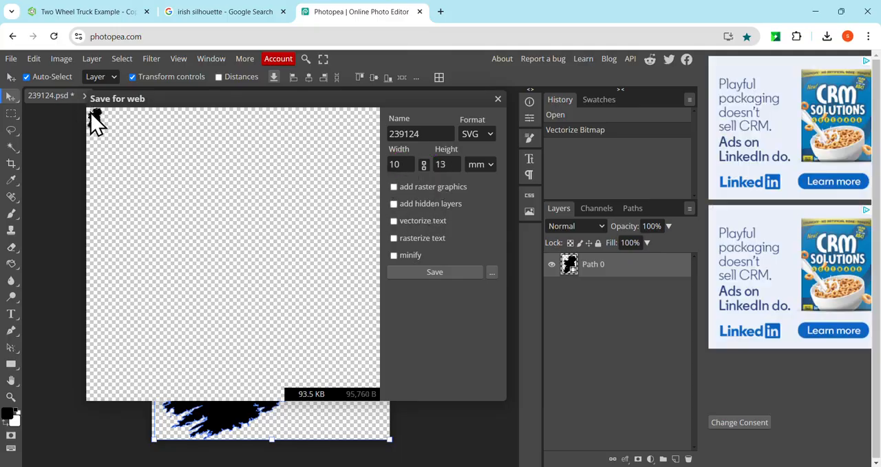
left_click(434, 273)
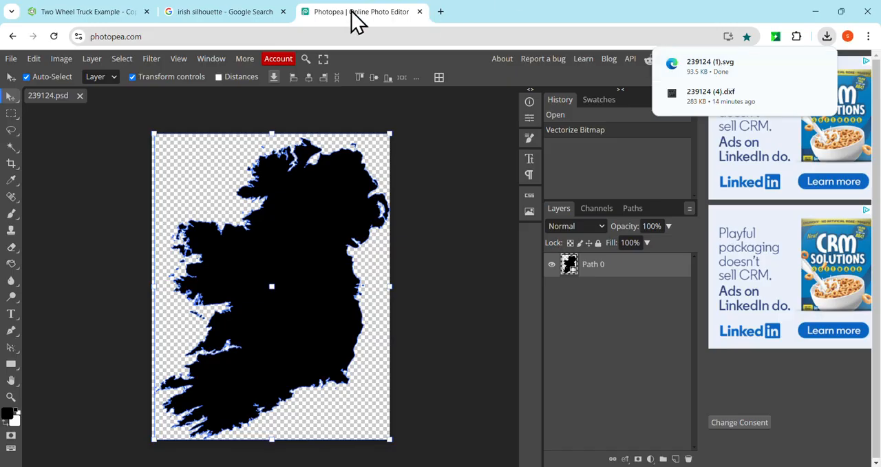
Step: Search the web for "svg to dxf" and open CloudConvert's SVG to DXF Converter
left_click(195, 19)
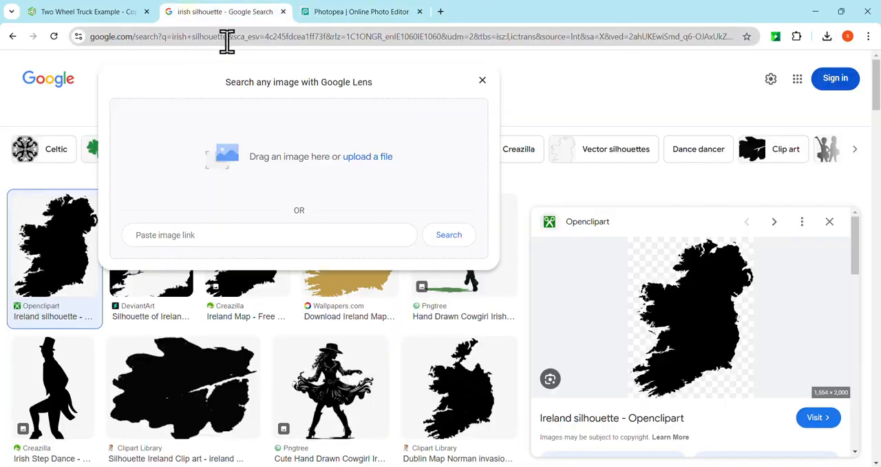
left_click(227, 38)
type("svg to d")
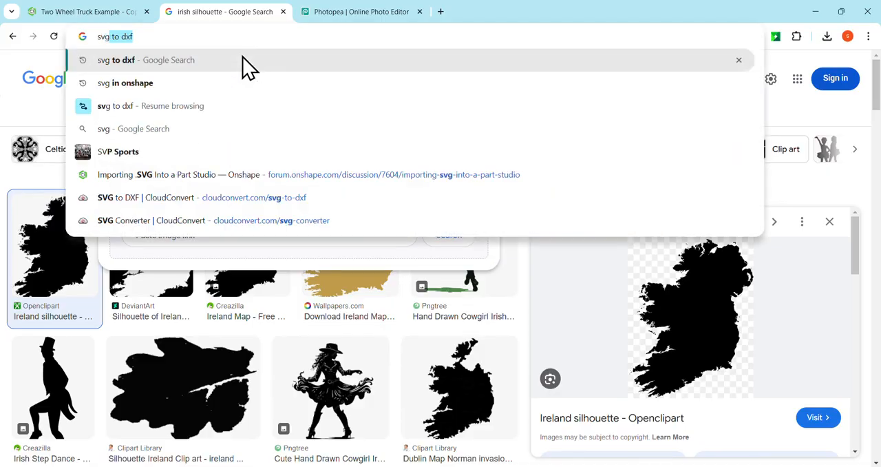
type("xf")
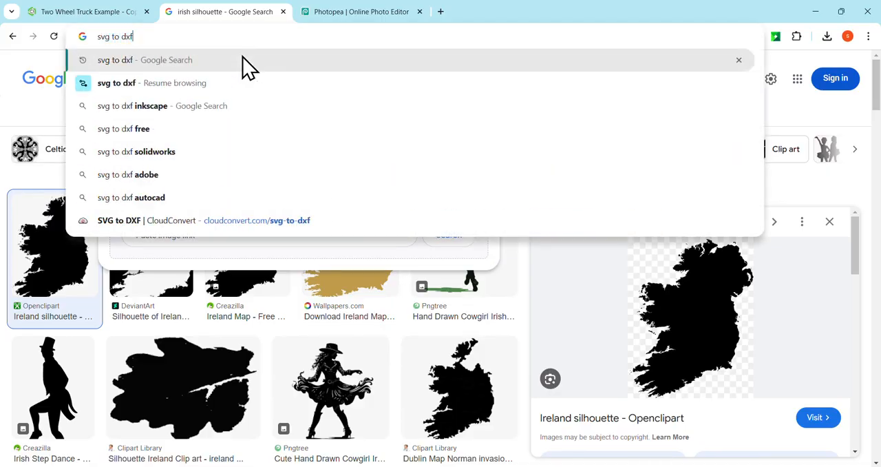
key("Return")
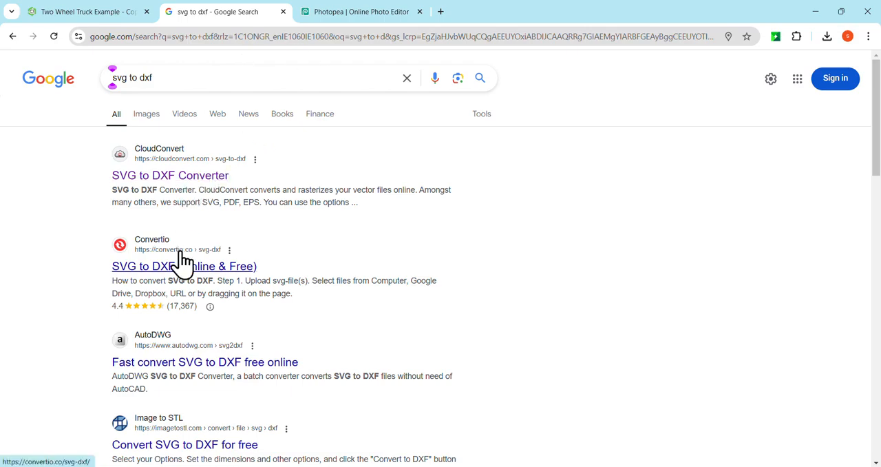
left_click(177, 168)
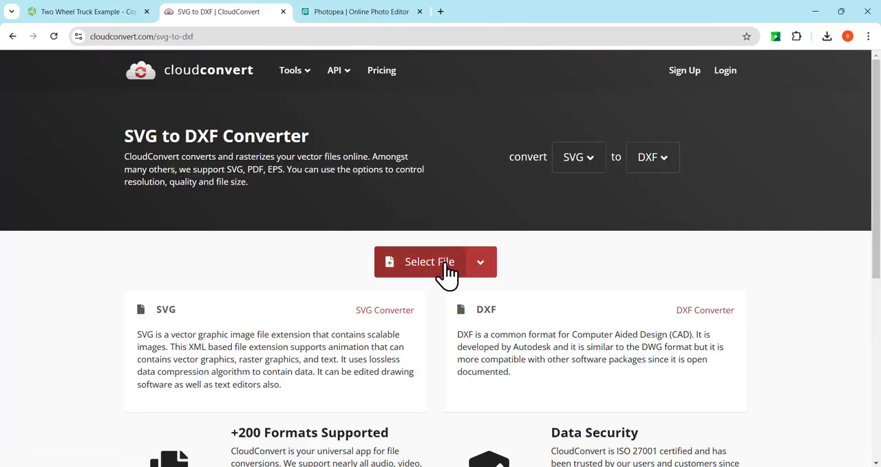
Step: Add the downloaded 239124 (1).svg to the converter, convert it to DXF, and download the result
left_click(828, 37)
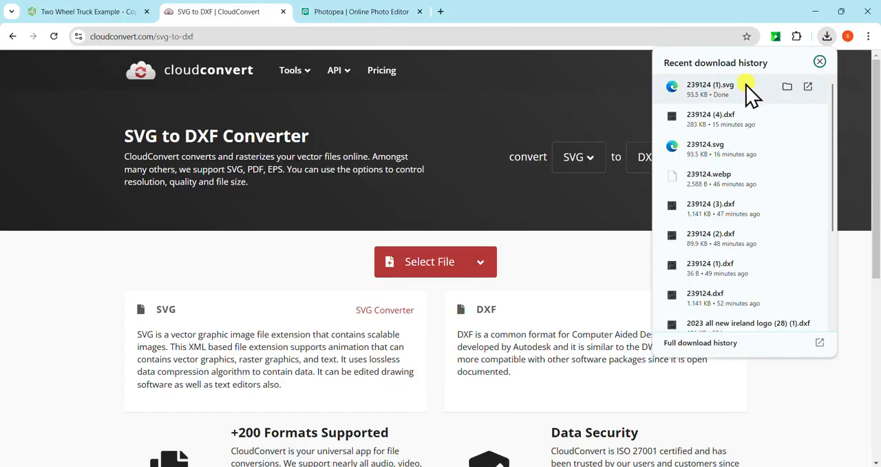
left_click_drag(750, 88, 435, 266)
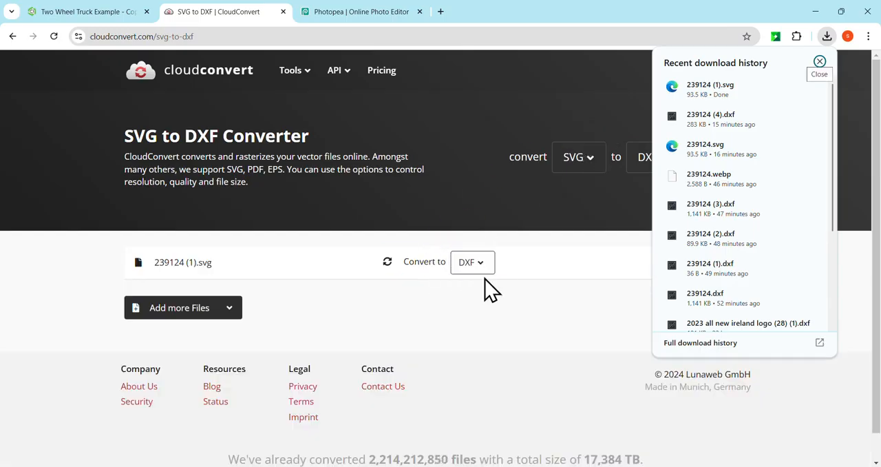
left_click(567, 324)
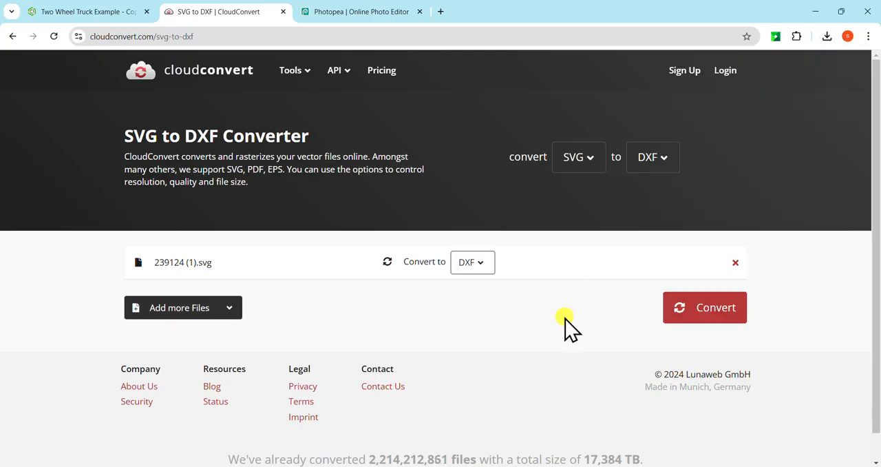
left_click(688, 315)
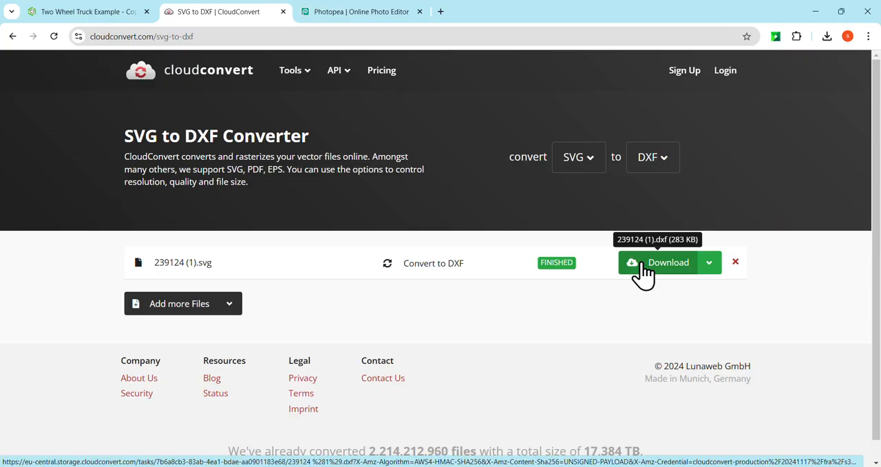
left_click(644, 269)
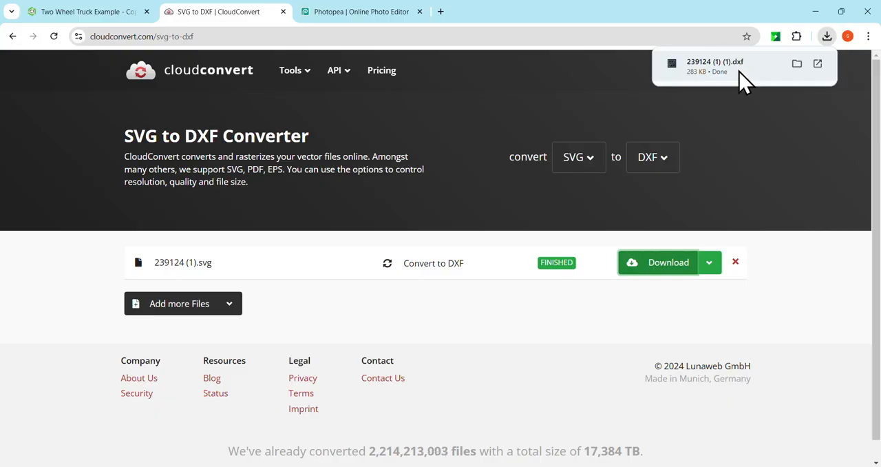
Step: Switch to the Two Wheel Truck Example - Copy document in Onshape and import 239124 (1) (1).dxf
left_click(98, 12)
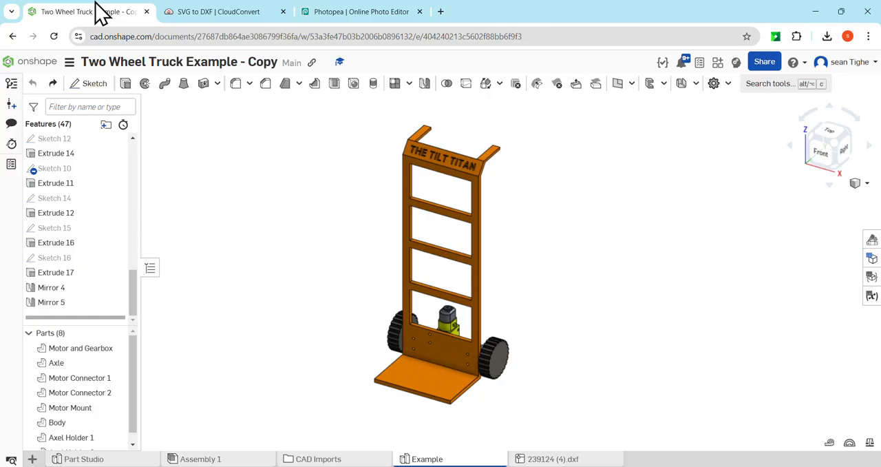
left_click(33, 460)
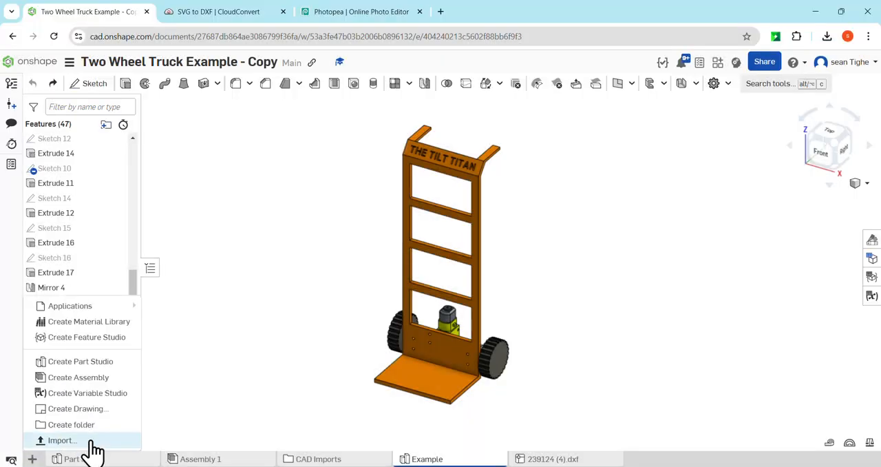
left_click(67, 440)
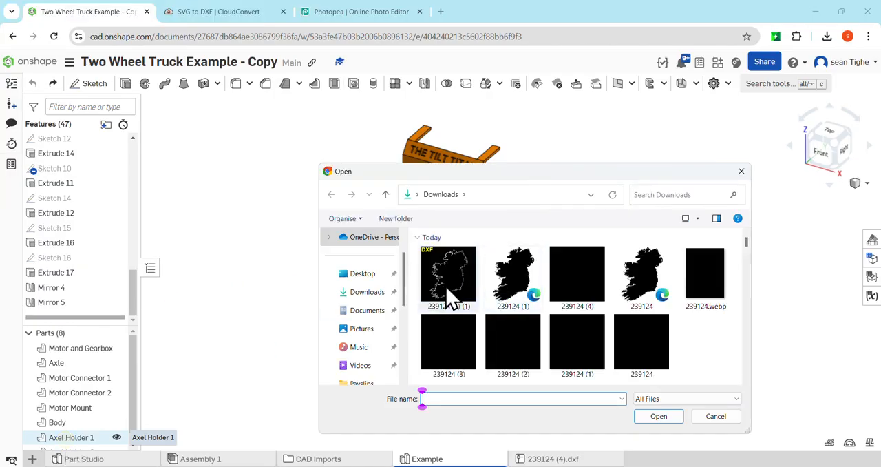
left_click(439, 277)
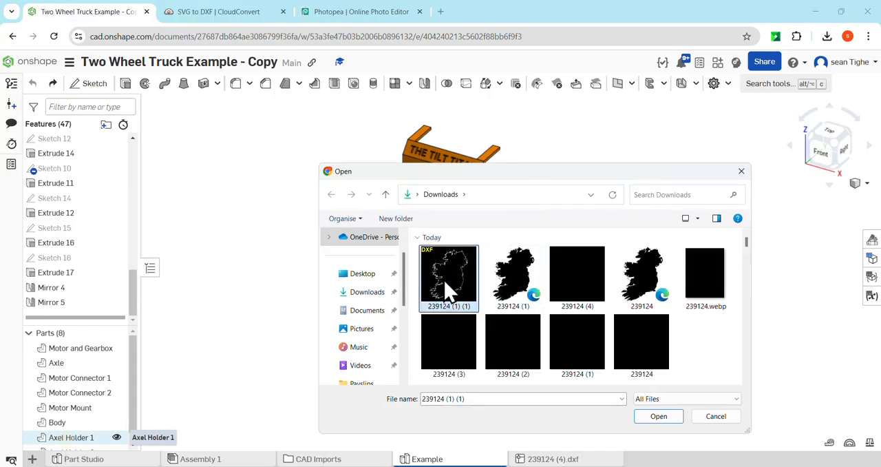
left_click(659, 418)
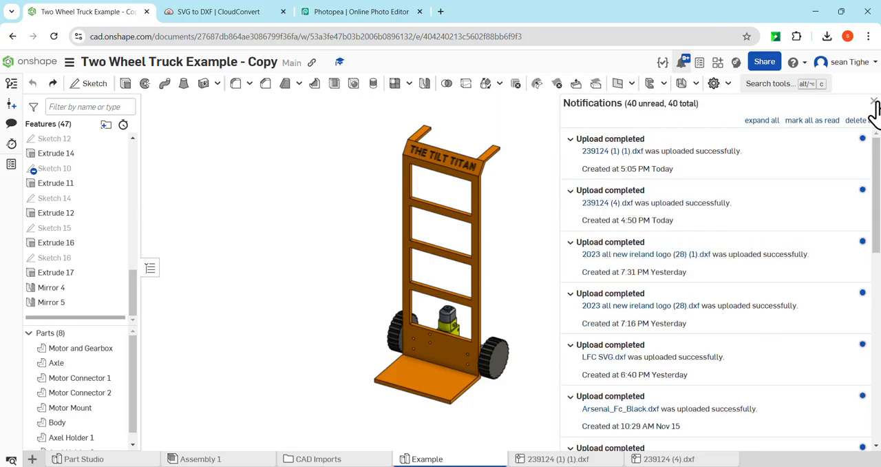
left_click(873, 102)
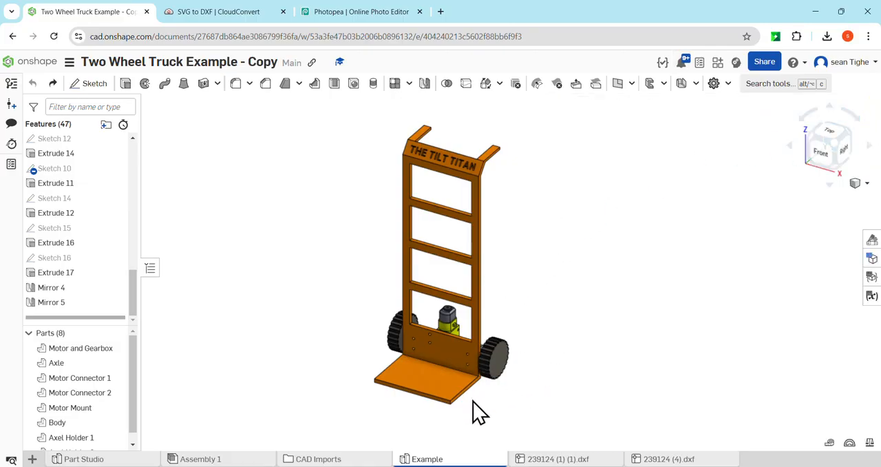
Step: Create a new sketch on the upper face of the truck's base plate, seen from the Top view
right_click(435, 377)
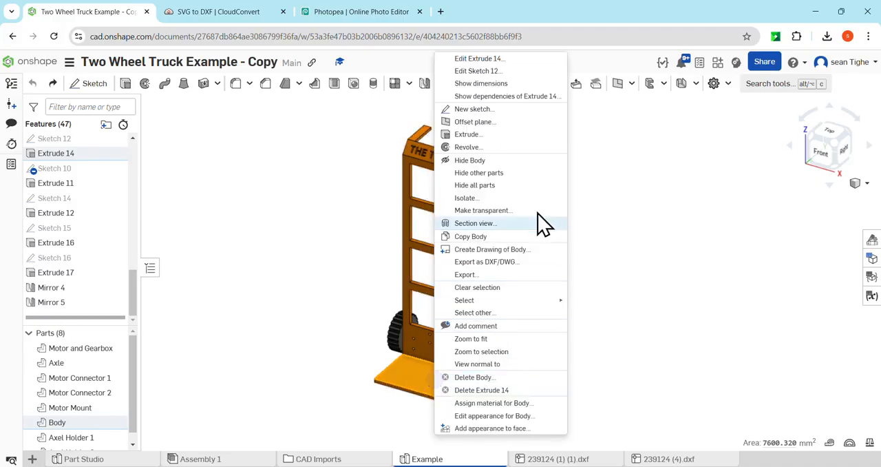
left_click(475, 110)
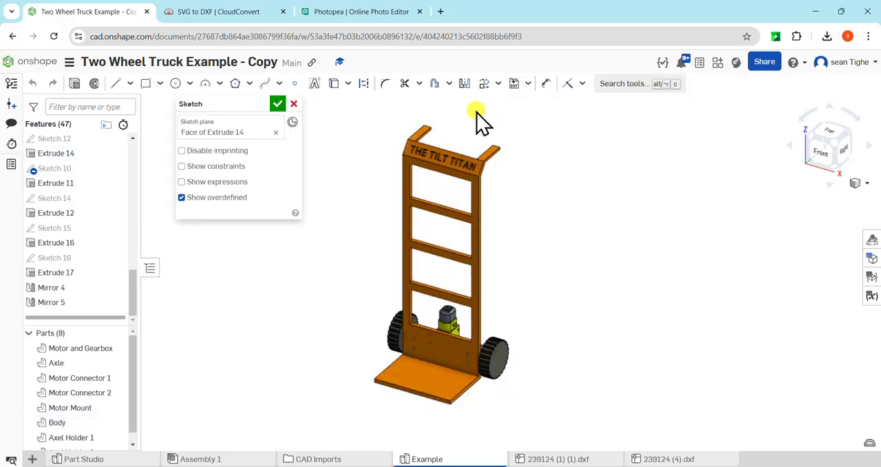
left_click(835, 136)
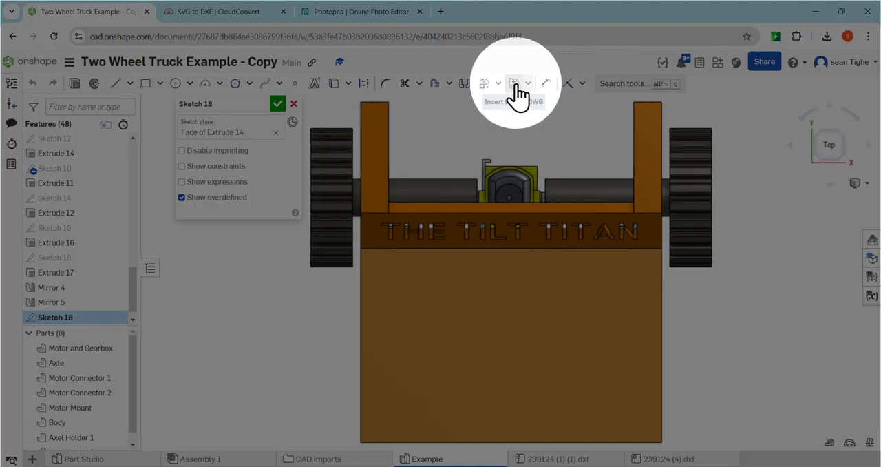
Step: Insert 239124 (1) (1).dxf into the sketch with millimetre units
left_click(516, 87)
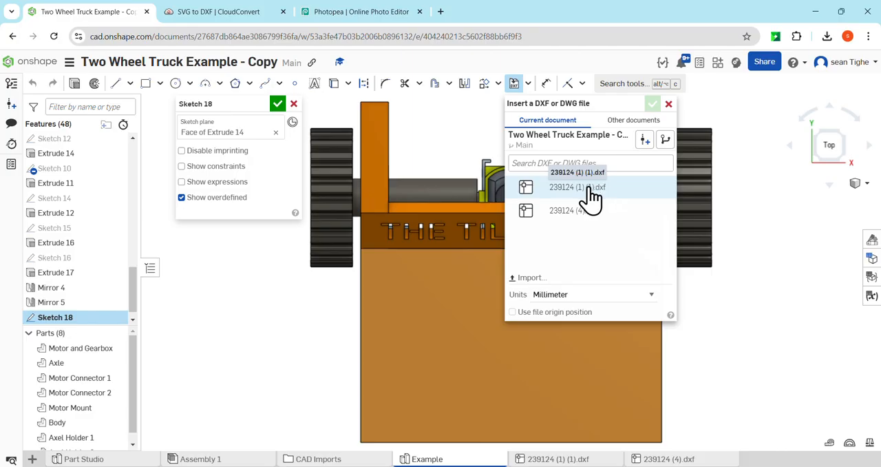
left_click(591, 197)
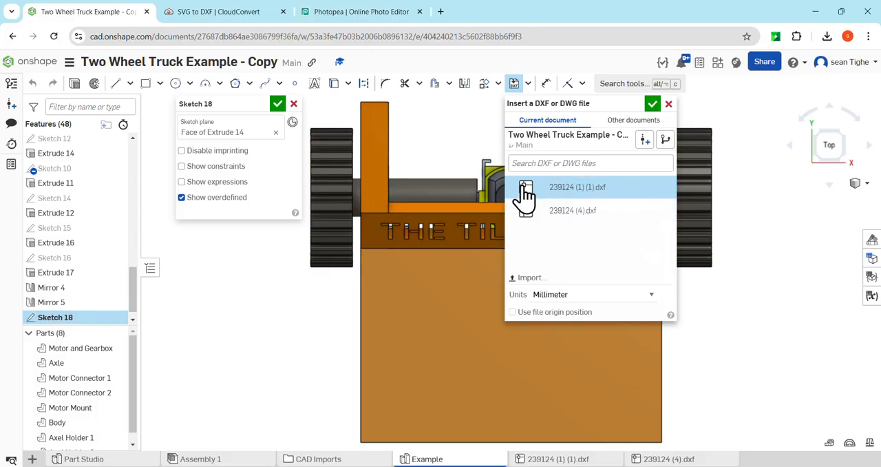
left_click(652, 105)
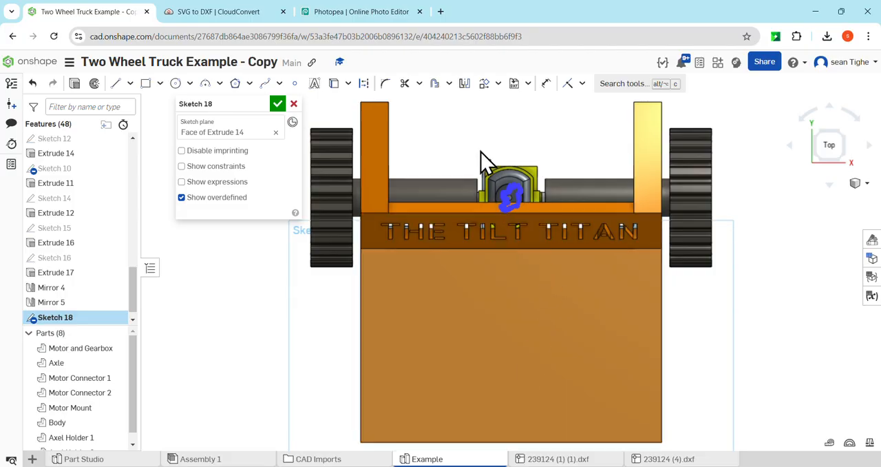
Step: Select the whole inserted Ireland outline and use Transform to move it about 52.6 mm down onto the base plate, keeping its rotation at 0 degrees
mouse_move(473, 135)
left_mouse_down()
mouse_move(577, 243)
mouse_move(575, 253)
left_mouse_up()
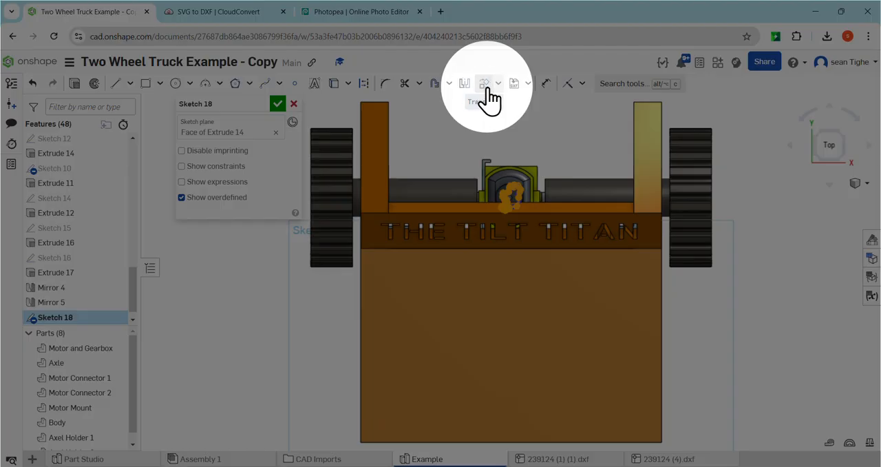
left_click(498, 83)
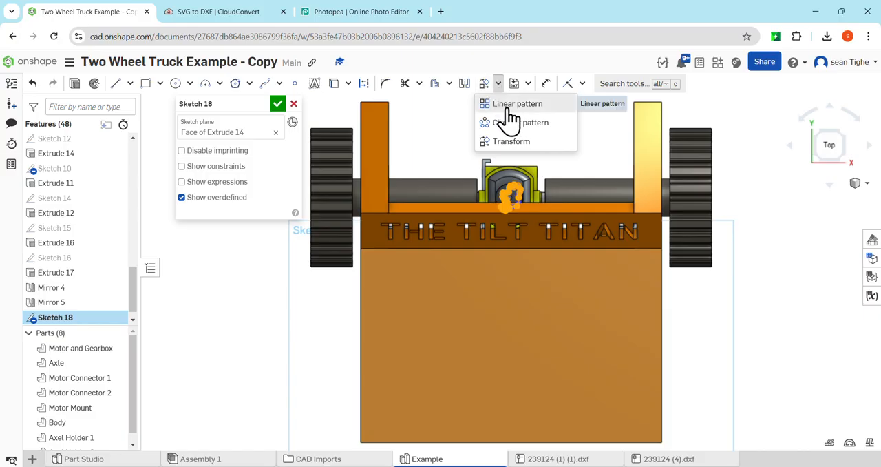
left_click(510, 141)
left_click(513, 197)
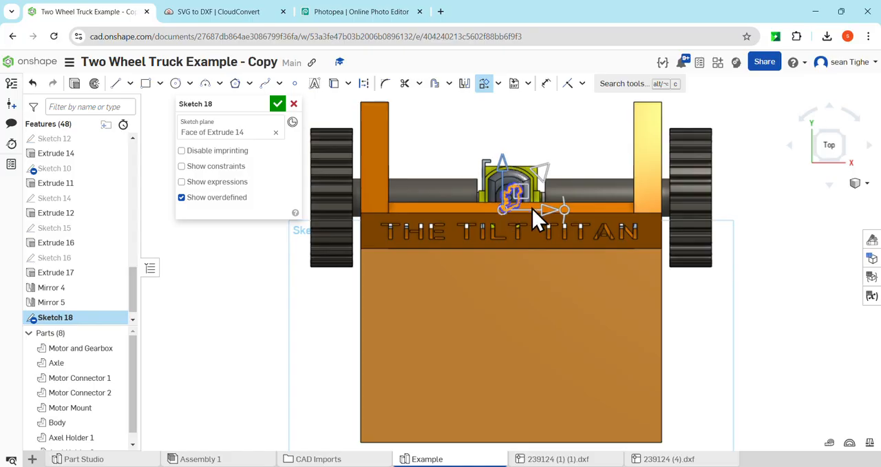
left_click_drag(508, 168, 509, 313)
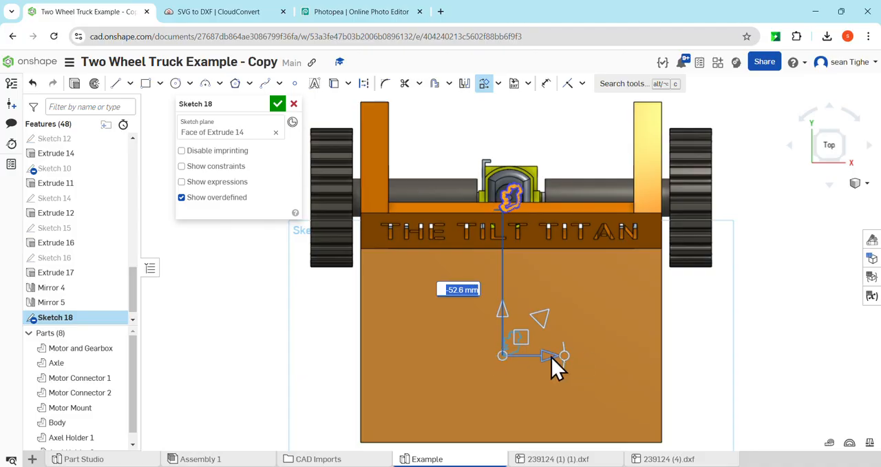
left_click_drag(565, 356, 541, 391)
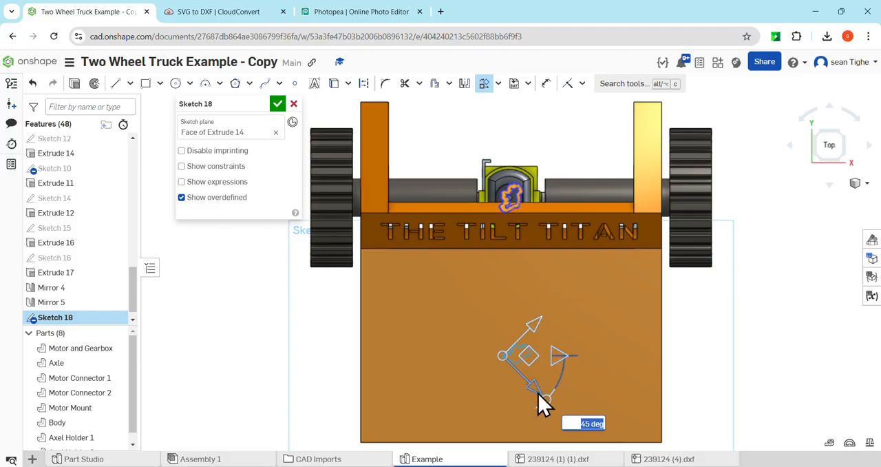
left_click_drag(545, 403, 566, 355)
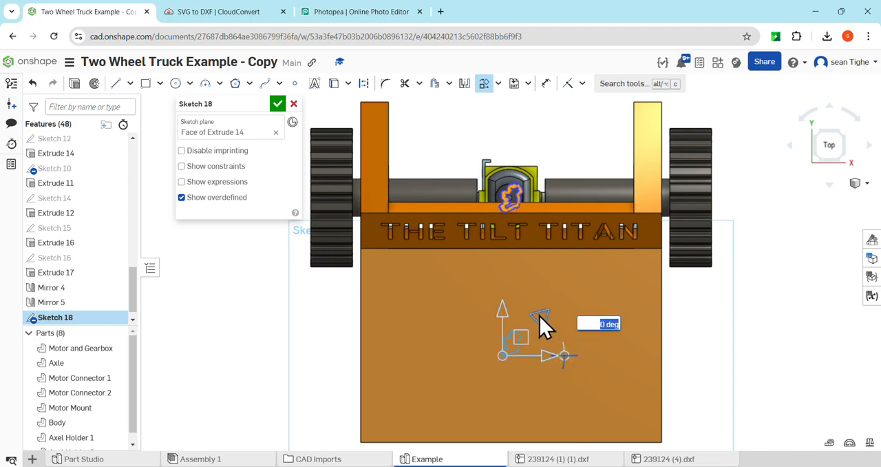
Step: Enlarge the Ireland outline to about half the base plate's depth and shift it slightly left to centre it
left_click_drag(539, 316, 638, 174)
mouse_move(544, 356)
left_mouse_down()
mouse_move(510, 354)
mouse_move(518, 354)
left_mouse_up()
Step: Shift the enlarged outline about 13.8 mm further down the base plate, fine-tuning the offset in 1 mm increments
left_click_drag(468, 313, 468, 326)
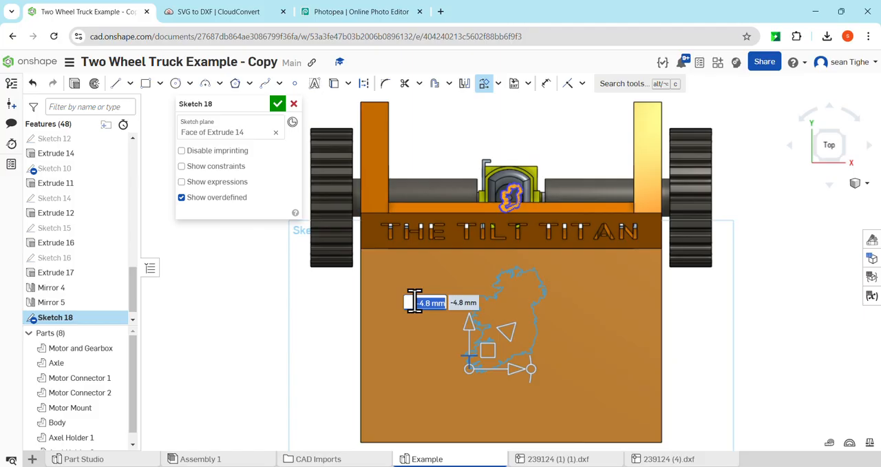
key("Down")
key("Up")
key("Up")
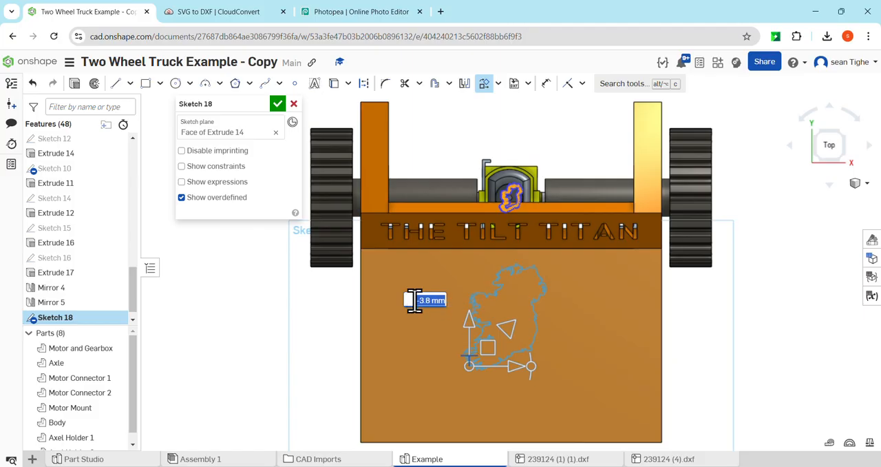
key("Down")
key("Down")
key("Down")
key("Down")
key("Down")
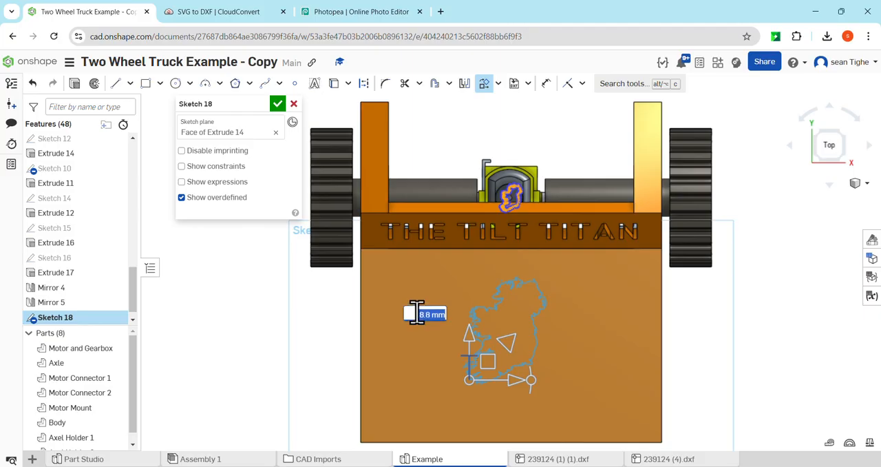
key("Down")
key("Down")
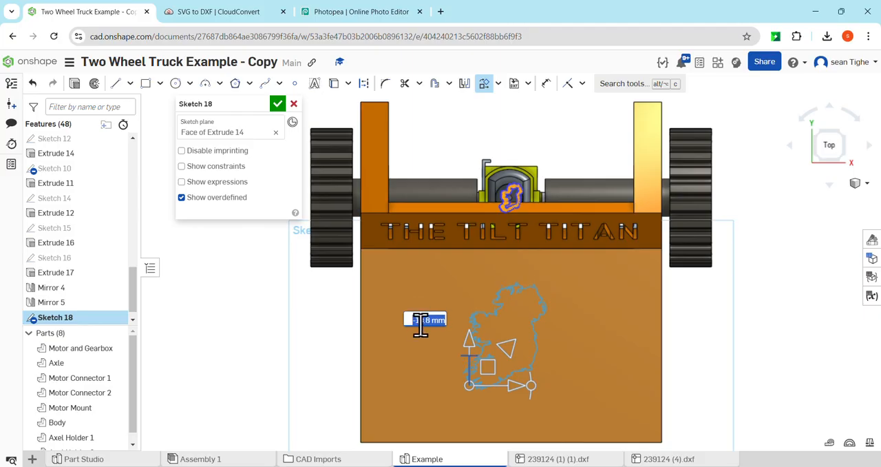
key("Down")
key("Down")
key("Down")
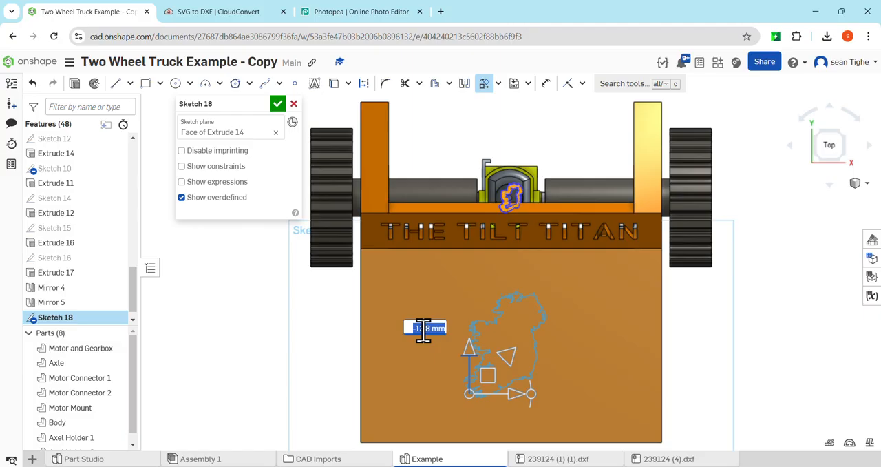
Step: Shift the outline 1.2 mm to the right and apply the transform
left_click(622, 311)
left_click_drag(514, 398, 518, 396)
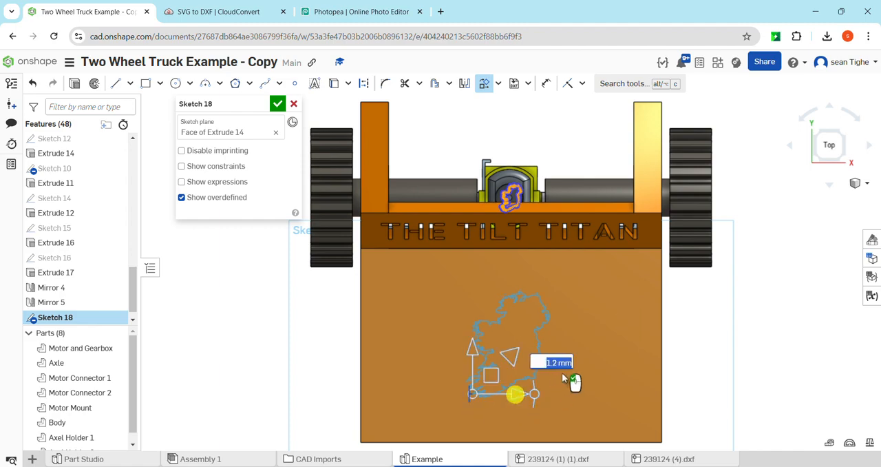
left_click(615, 317)
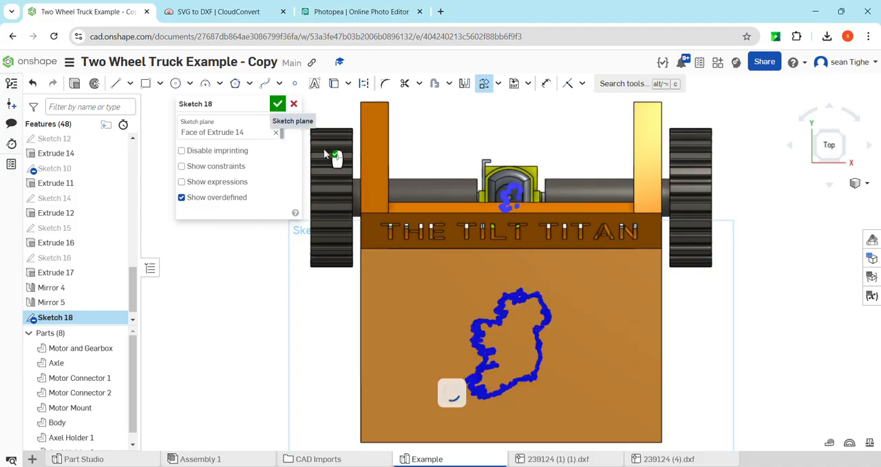
Step: Cut the Ireland sketch 1 mm deep into the base plate with a blind Remove extrude, using Body as the merge scope
left_click(78, 84)
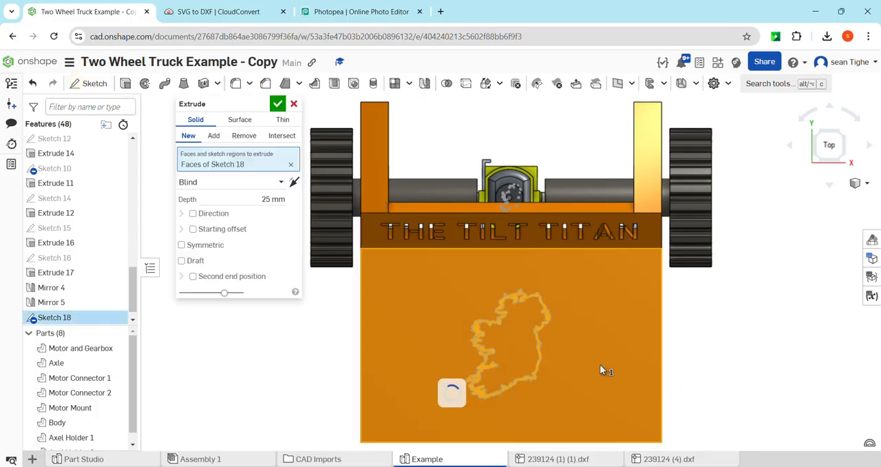
right_click_drag(604, 367, 572, 343)
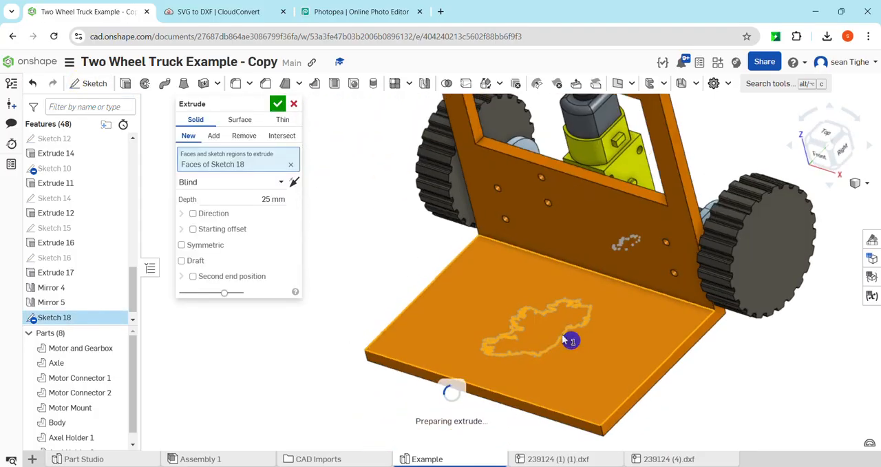
left_click(272, 199)
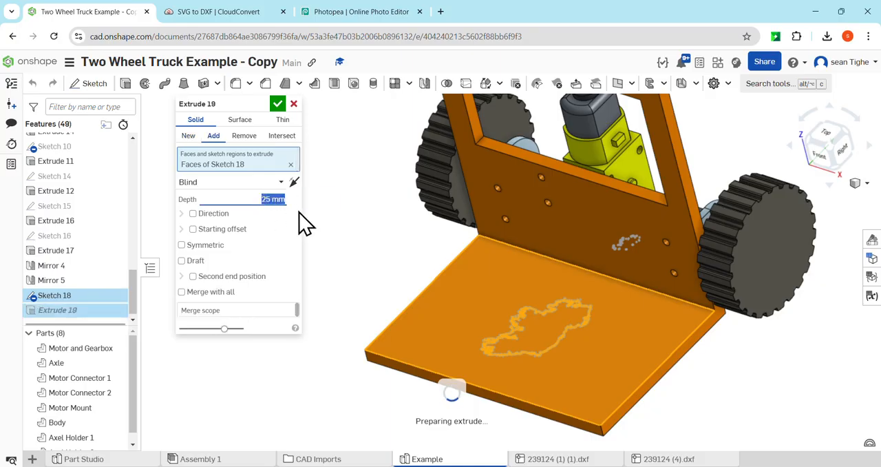
type("1")
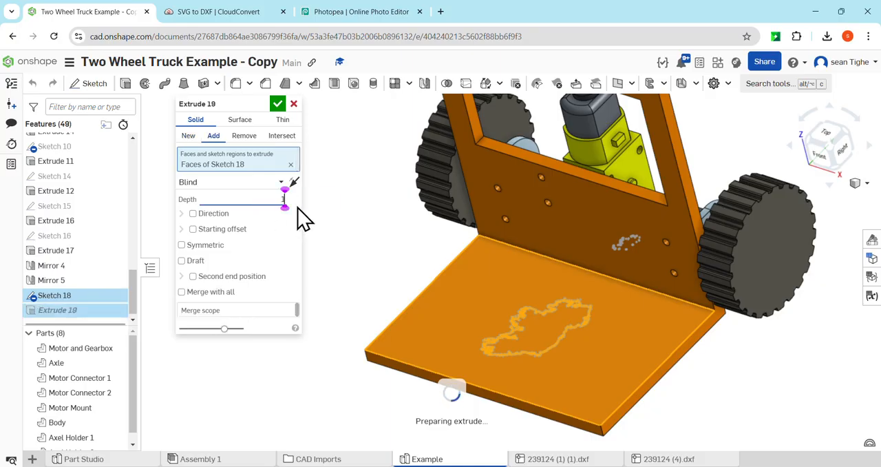
left_click(244, 136)
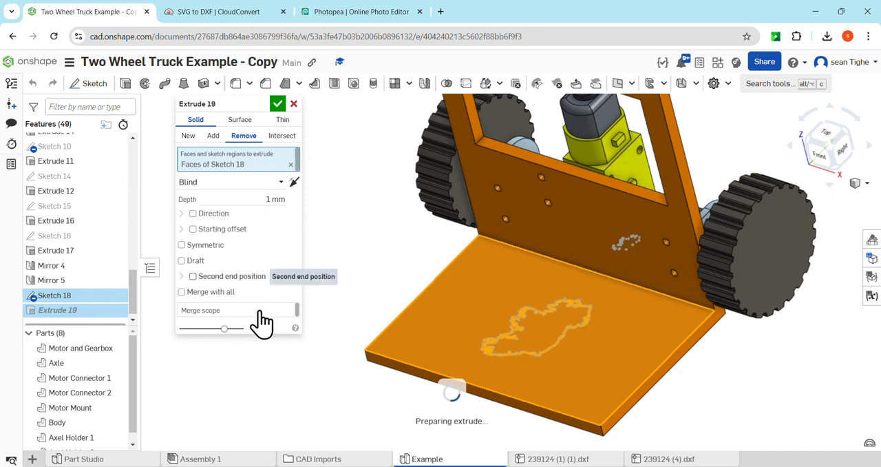
left_click(222, 321)
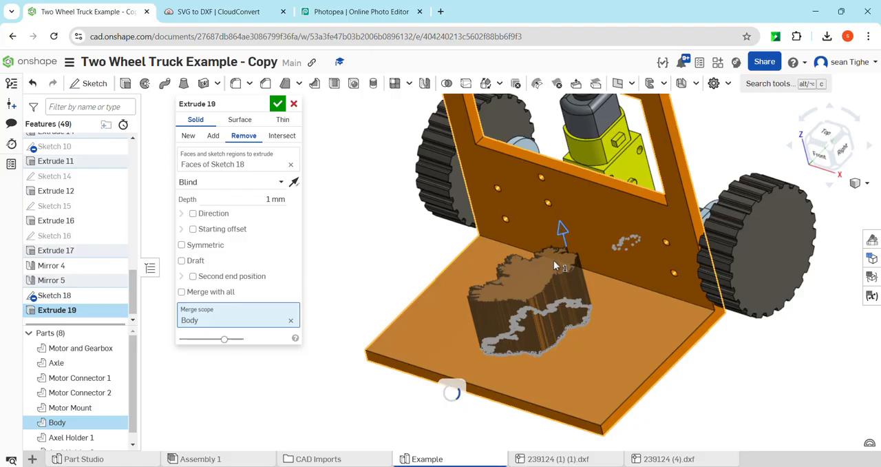
scroll(565, 322, "up", 6)
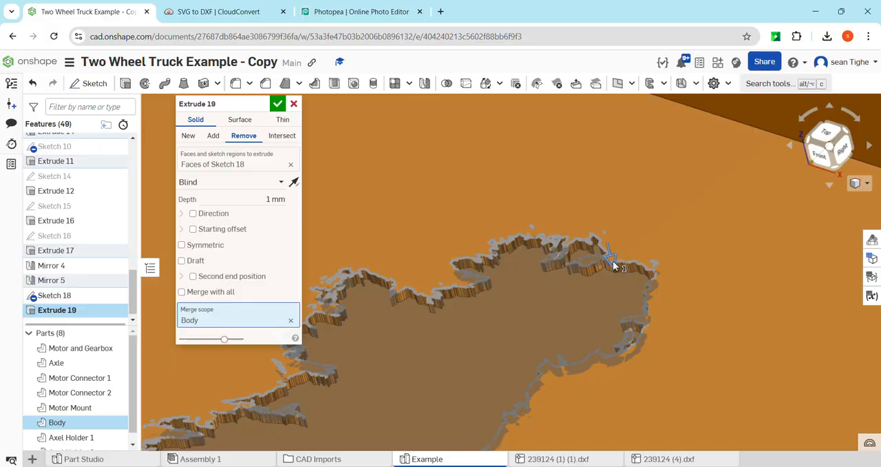
right_click_drag(570, 319, 592, 324)
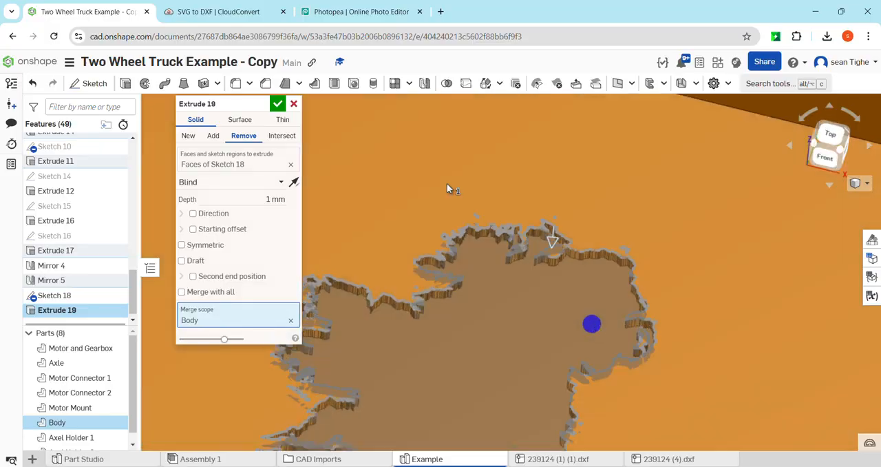
left_click(278, 104)
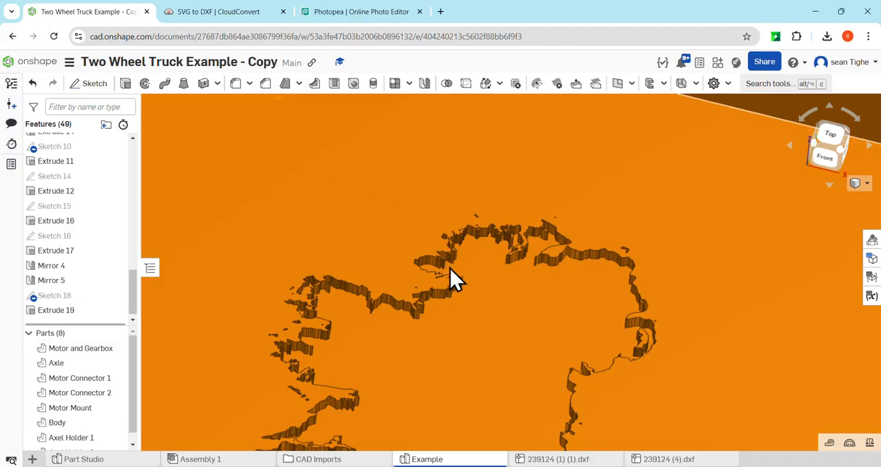
Step: Inspect the engraved Ireland outline up close and on the whole truck from several angles
scroll(491, 296, "down", 10)
mouse_move(457, 290)
right_mouse_down()
mouse_move(450, 274)
mouse_move(454, 280)
right_mouse_up()
scroll(454, 280, "up", 8)
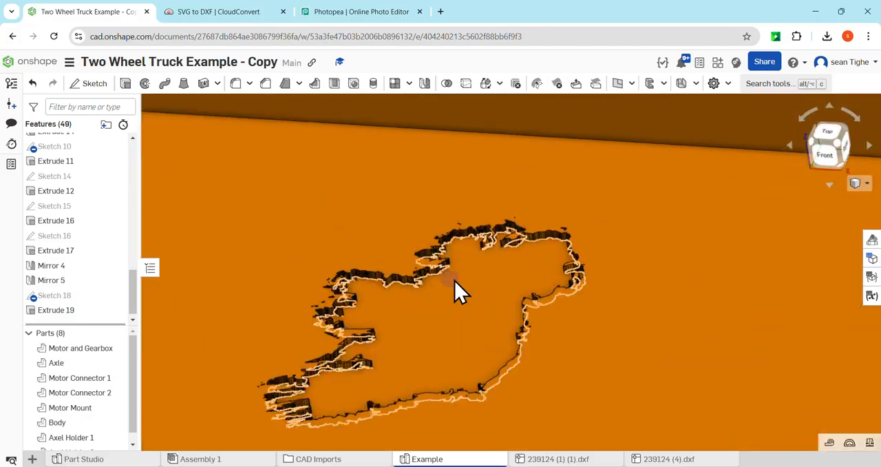
scroll(455, 275, "up", 7)
scroll(485, 265, "down", 12)
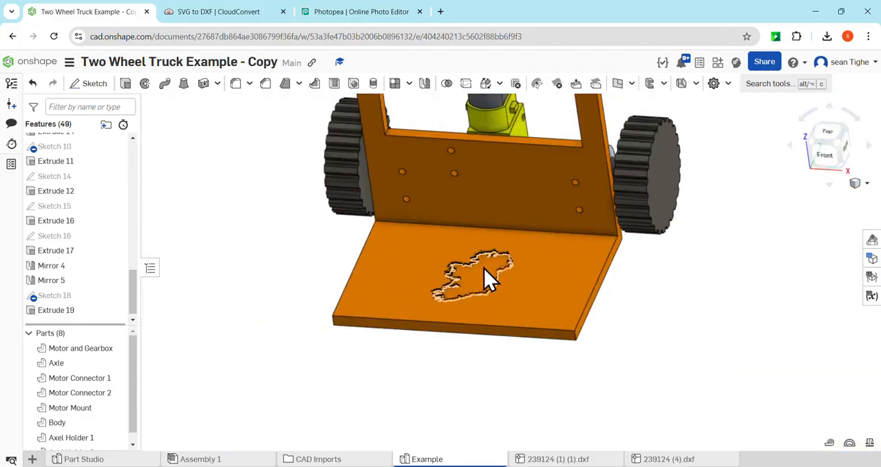
scroll(484, 269, "down", 5)
right_click_drag(482, 277, 467, 258)
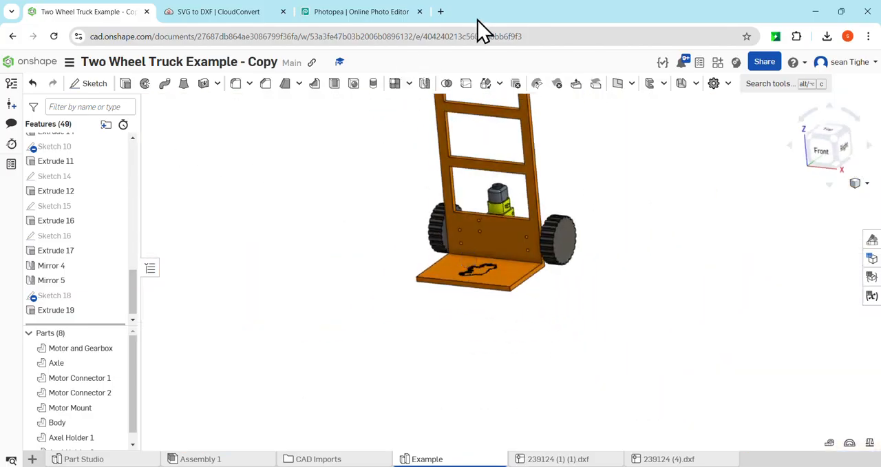